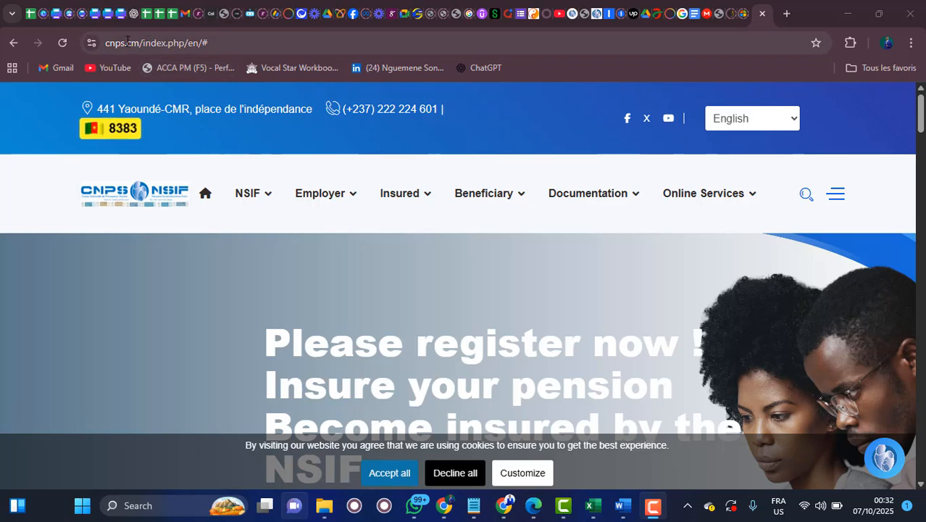
Open the insured employer online declaration service on the CNPS site and bring up its login form.
mouse_move(734, 194)
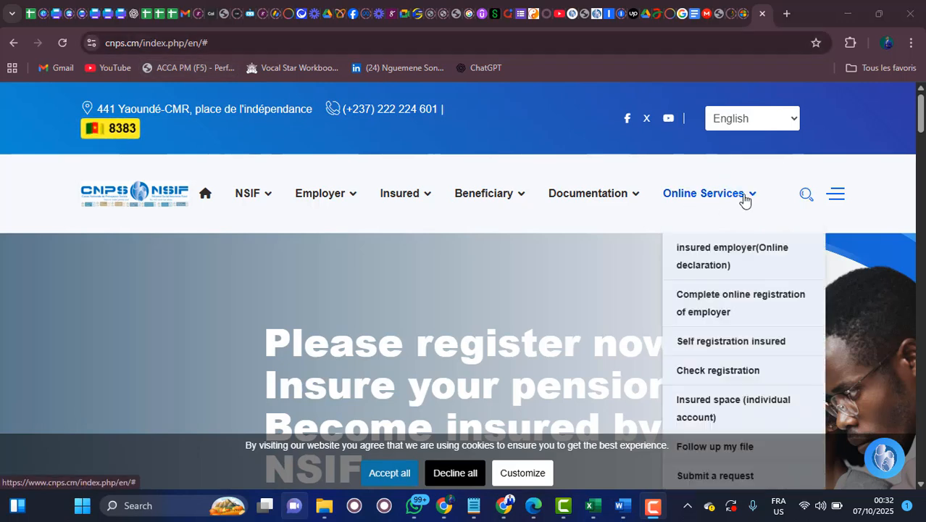
left_click(713, 263)
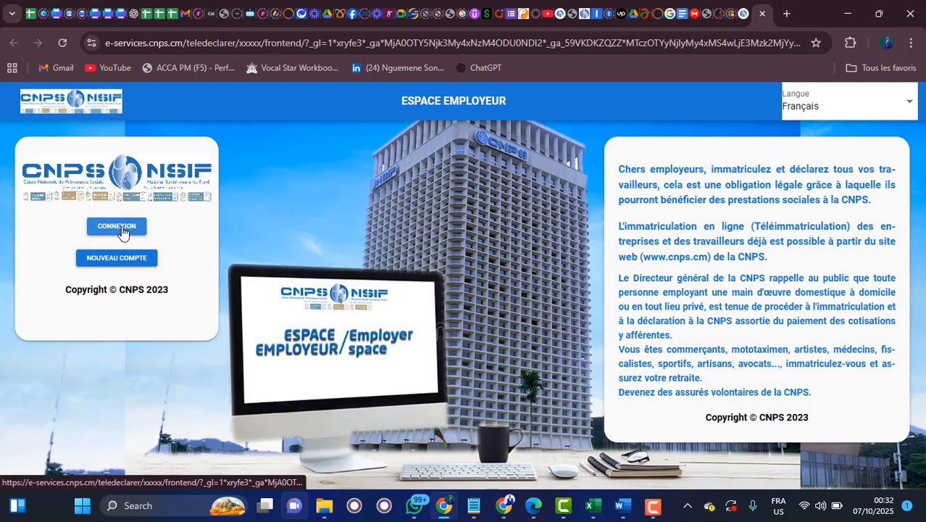
left_click(120, 226)
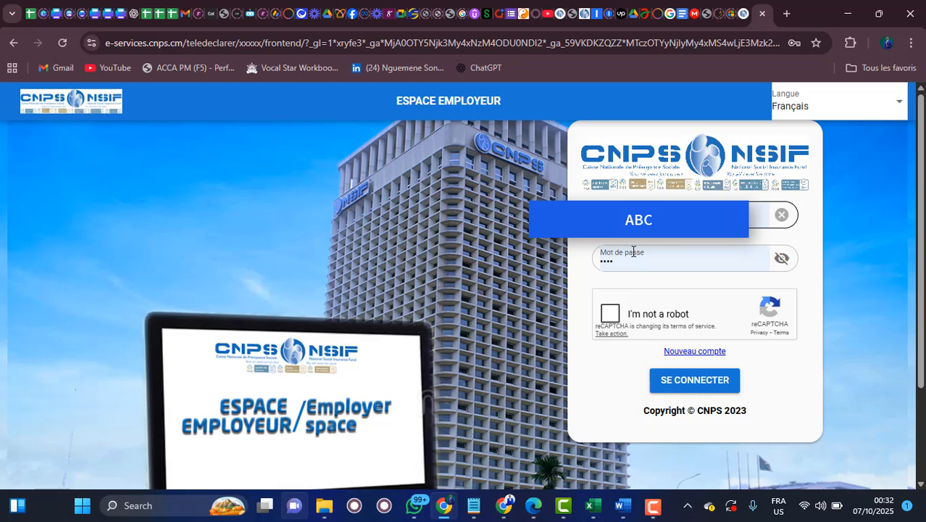
Sign in to the employer area with the prefilled credentials, completing the reCAPTCHA check and dismissing the password warning.
left_click(613, 316)
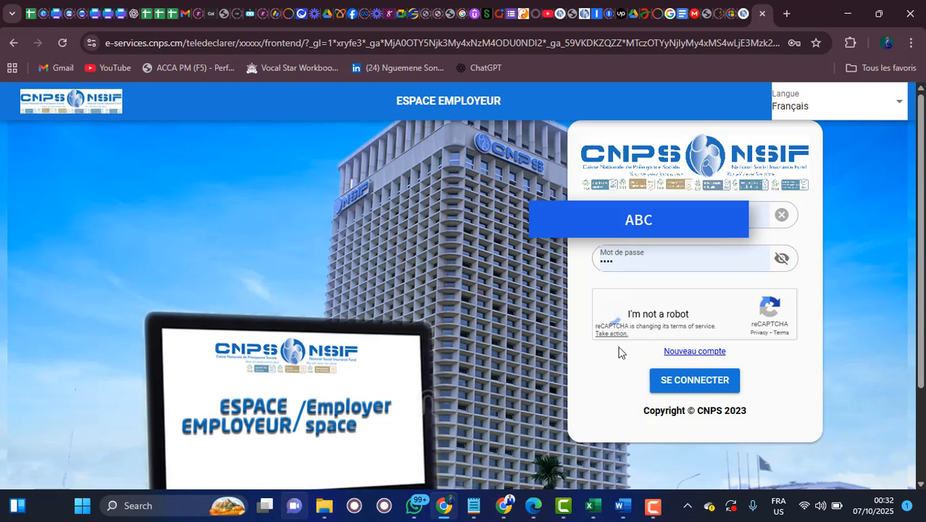
left_click(678, 382)
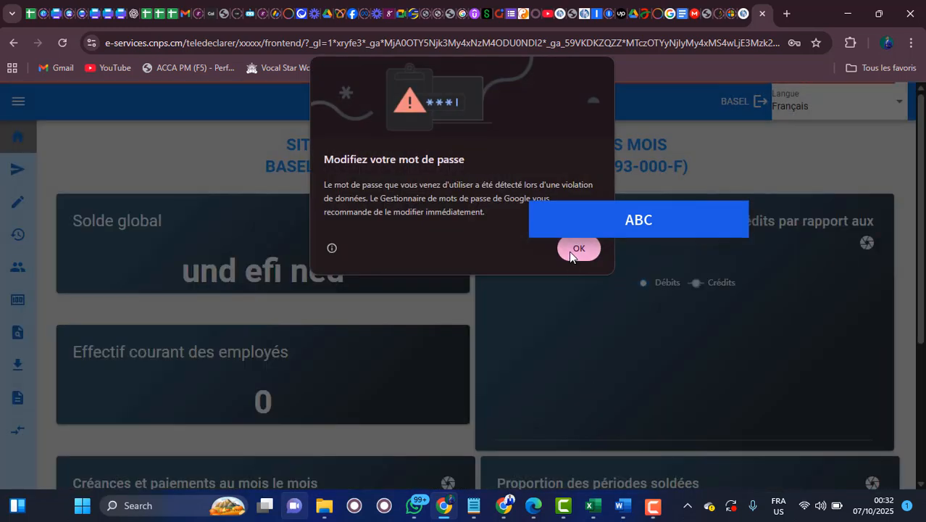
left_click(575, 242)
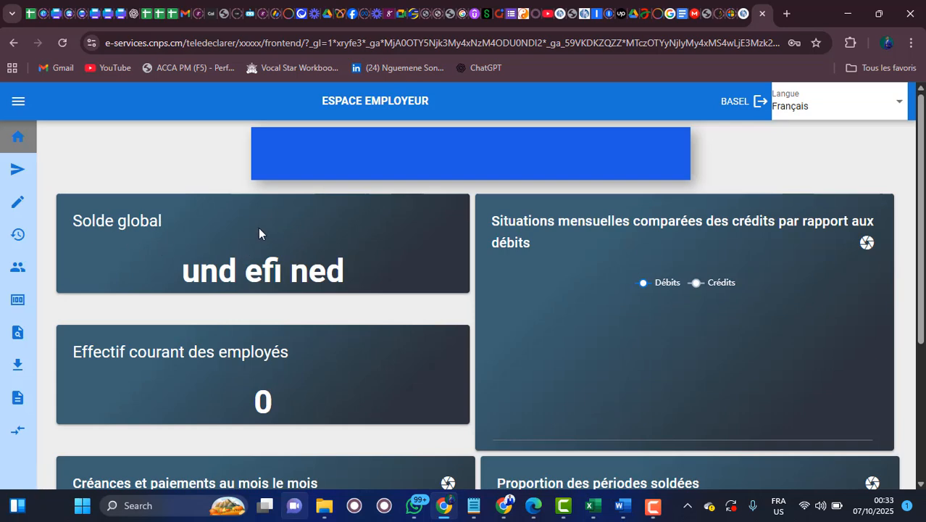
Open the TELEDECLARATION page and set the site language to English.
mouse_move(16, 176)
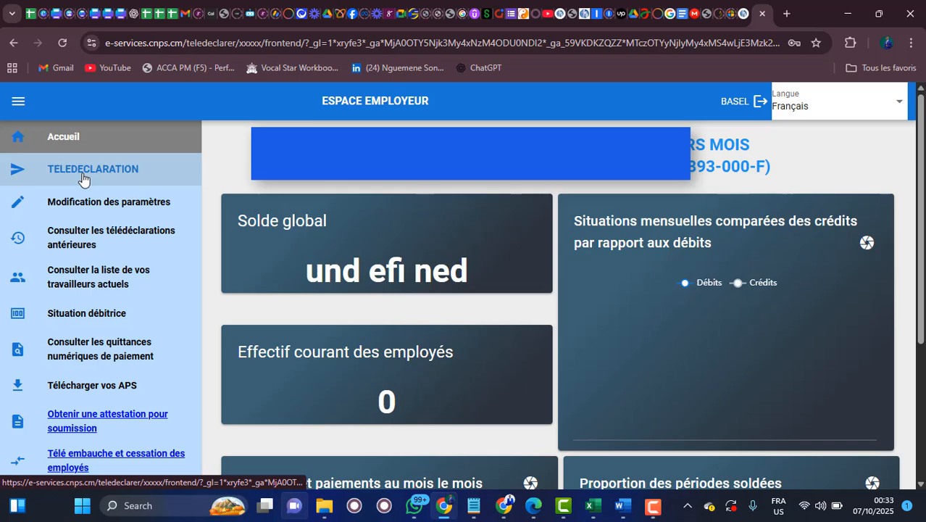
left_click(83, 179)
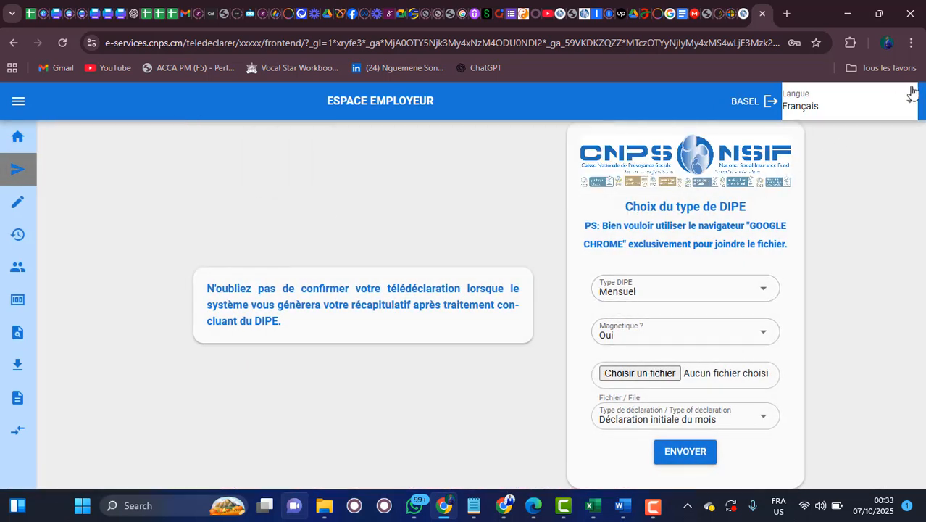
left_click(840, 107)
left_click(809, 170)
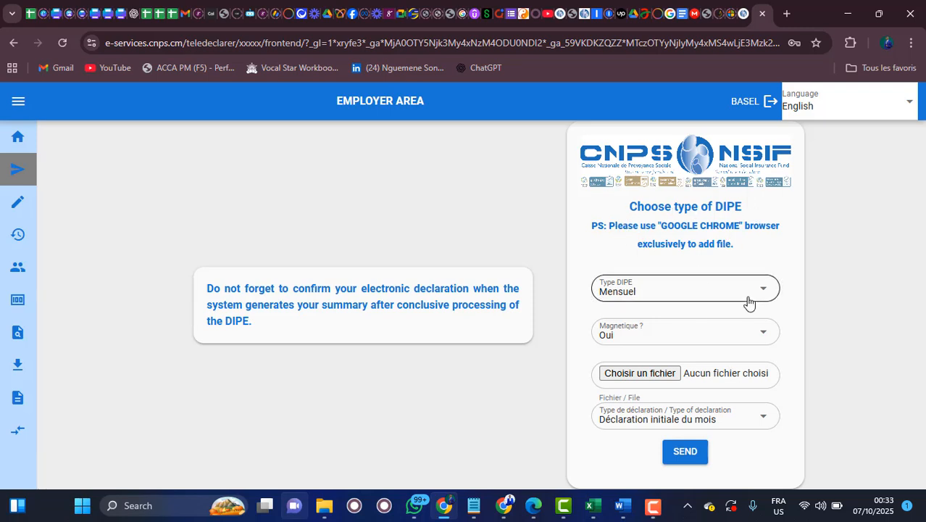
Choose Mensuel as the DIPE type for the declaration.
left_click(653, 297)
left_click(649, 297)
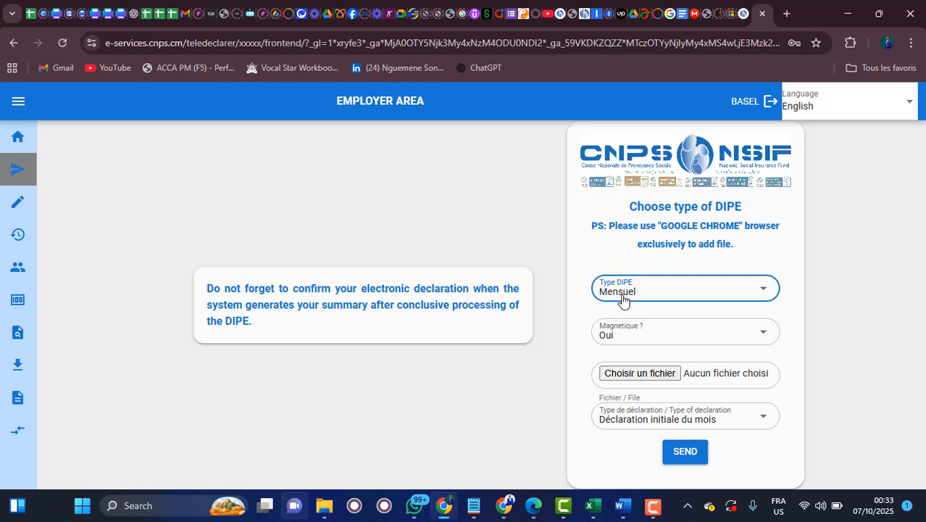
left_click(631, 377)
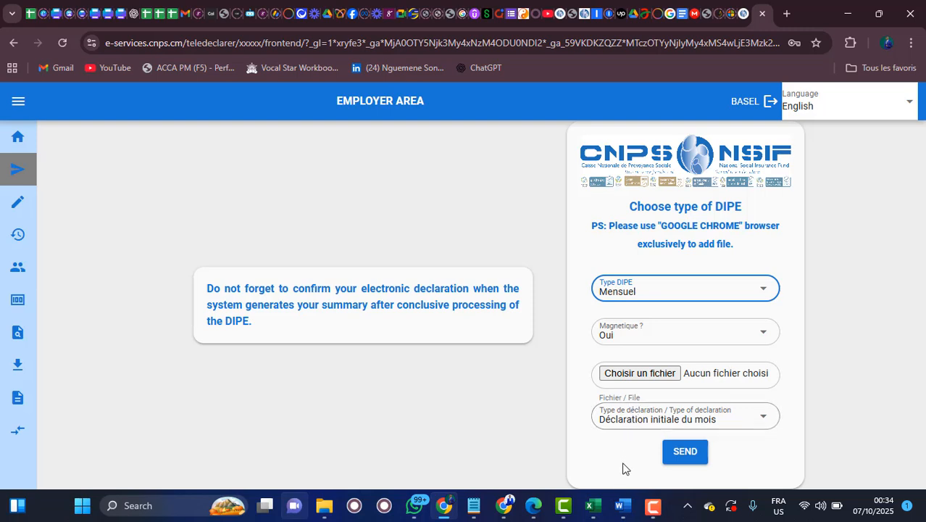
Switch to the payroll workbook in Excel to review its salary and tax columns, and return to the declaration form in Chrome.
mouse_move(619, 511)
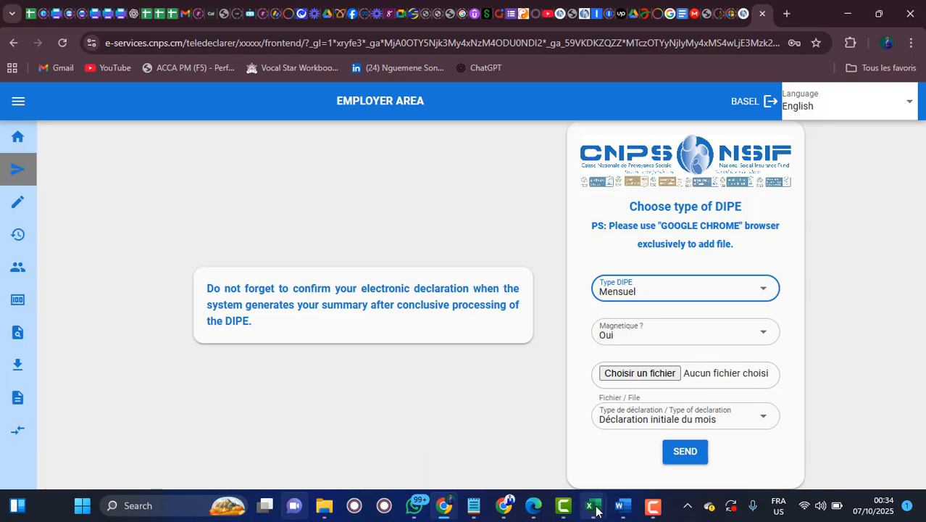
left_click(633, 453)
left_click_drag(620, 466, 430, 490)
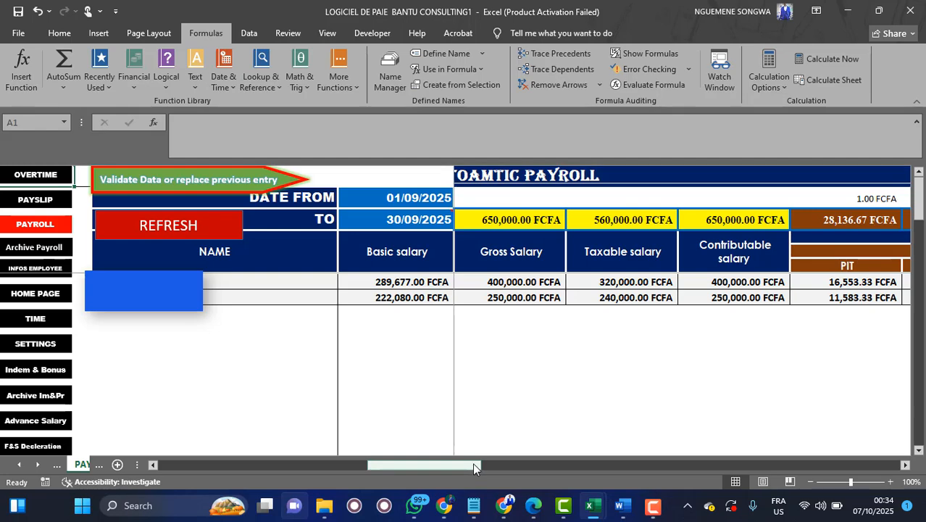
key("alt+Tab")
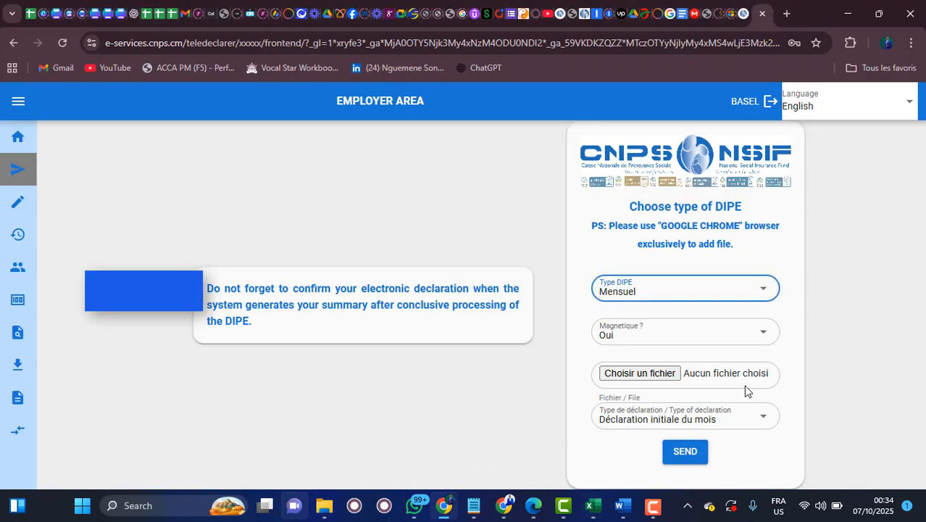
key("alt+Tab")
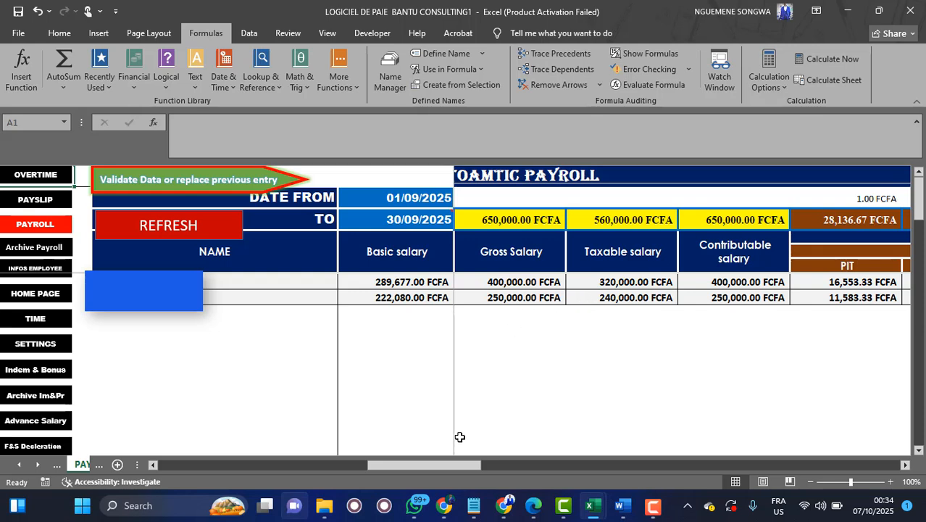
key("alt+Tab")
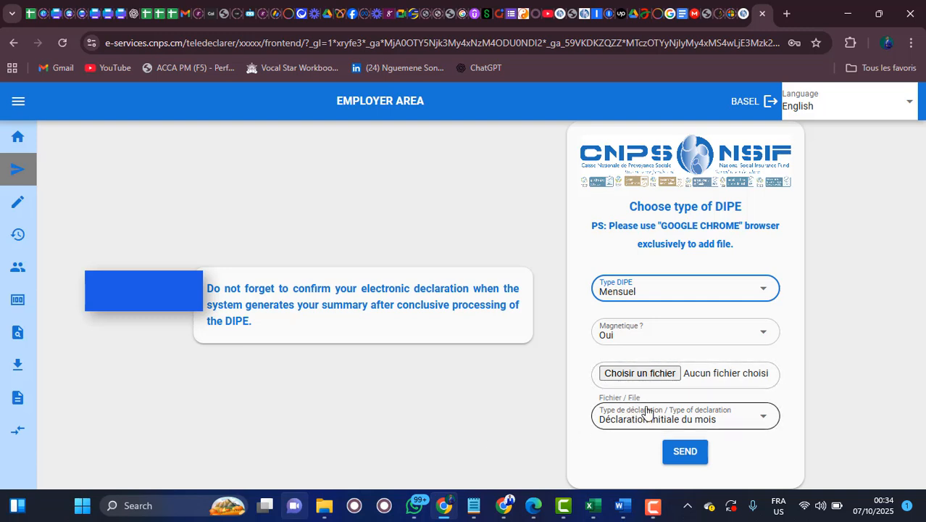
Set the Magnetique option to Non and submit the choice to open the monthly DIPE form.
left_click(627, 336)
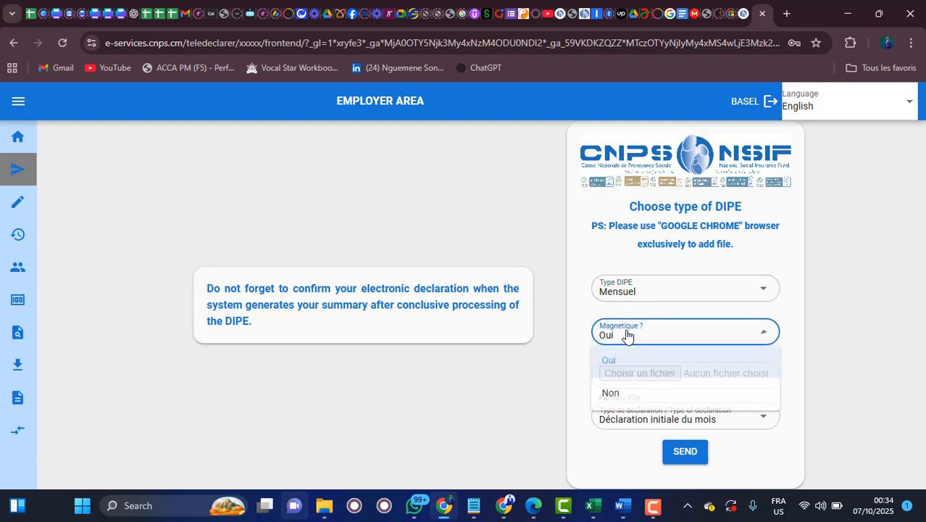
left_click(630, 401)
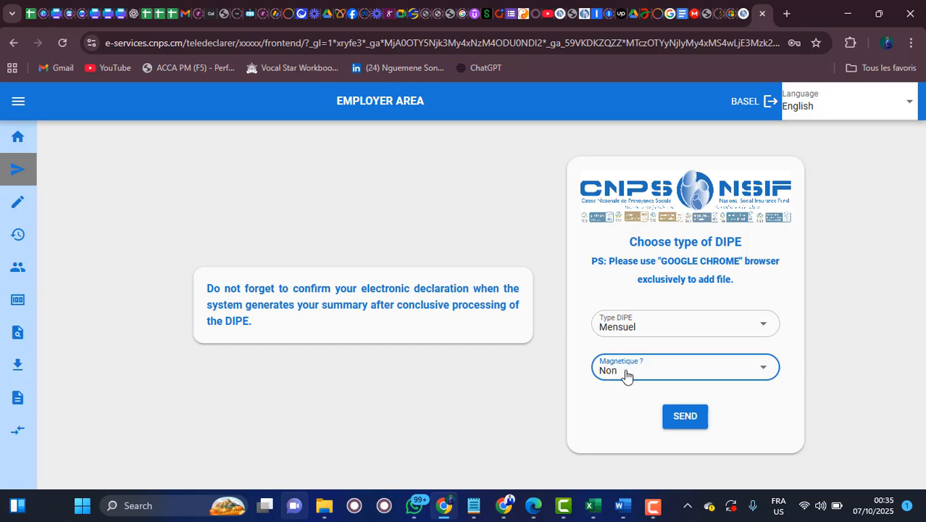
left_click(684, 419)
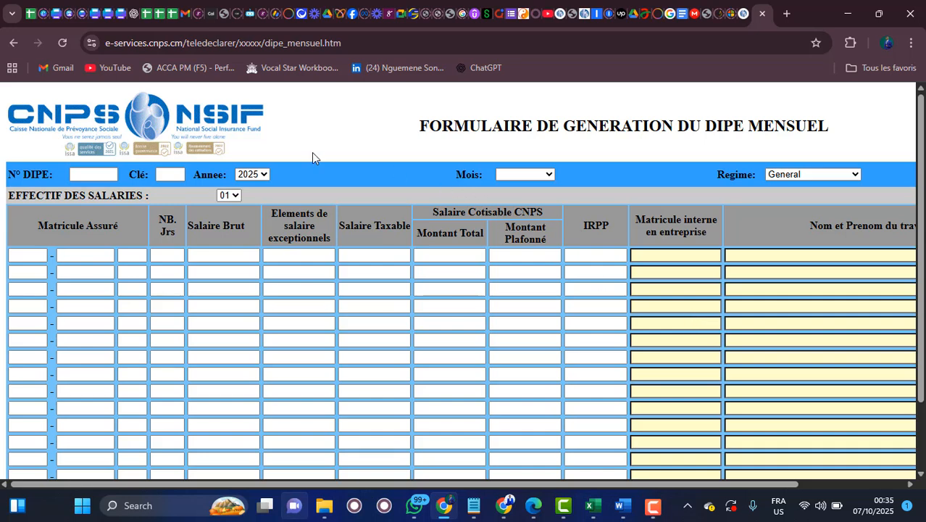
Fill the form header with year 2025, month Aout, the General regime and 02 employees.
left_click(82, 175)
left_click(263, 176)
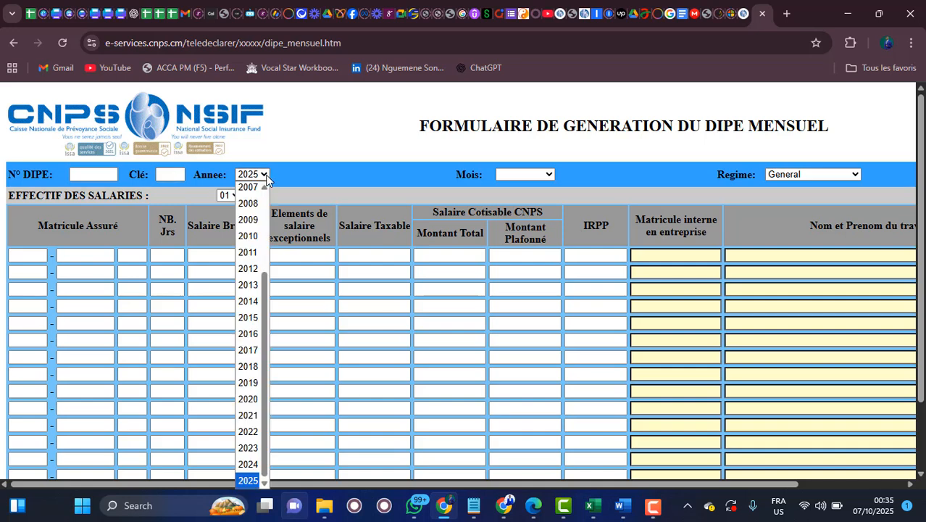
left_click(266, 176)
left_click(552, 176)
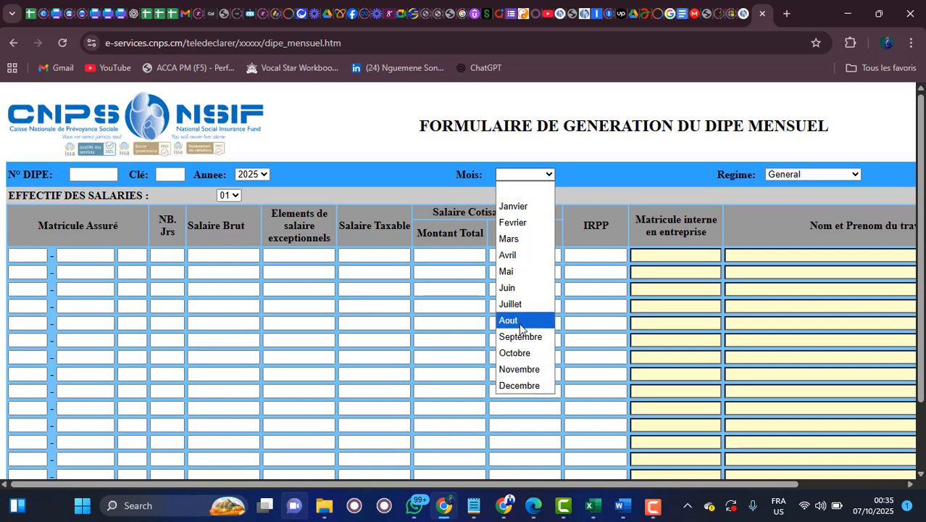
left_click(520, 323)
left_click(854, 175)
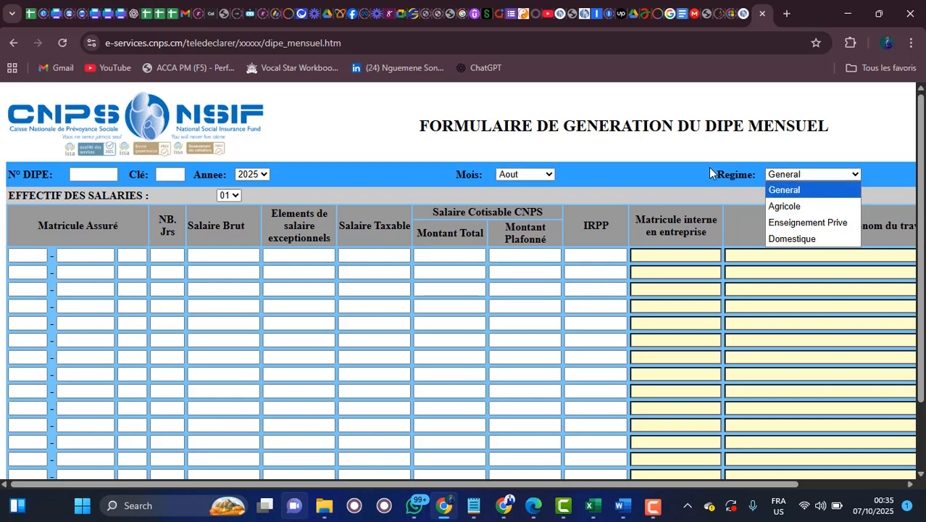
left_click(669, 169)
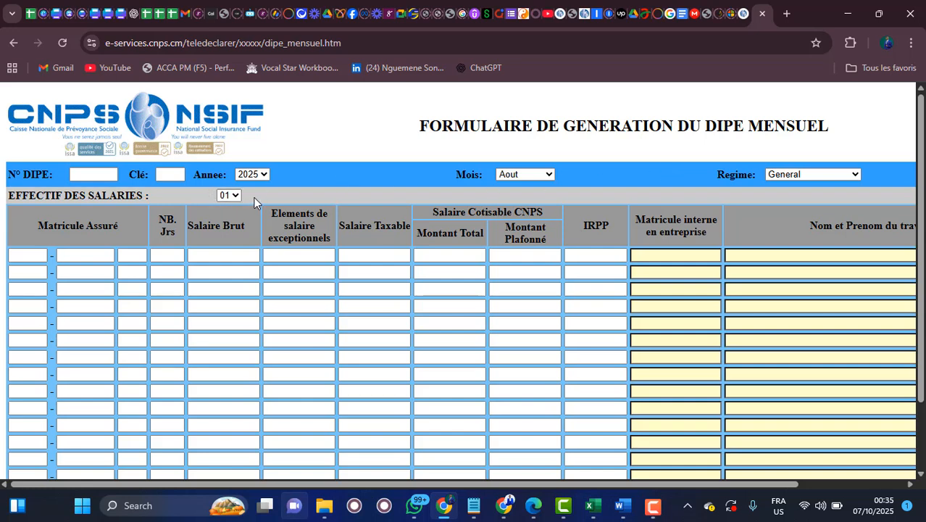
left_click(234, 197)
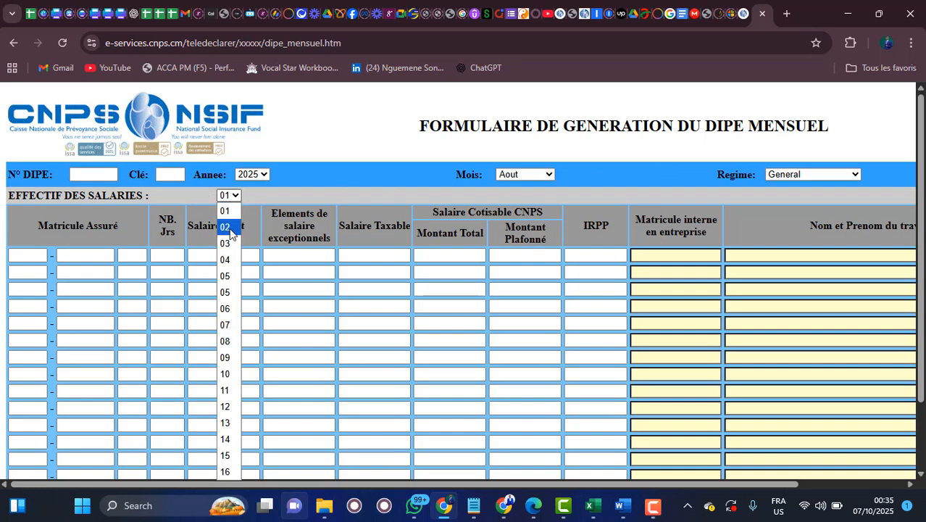
left_click(232, 227)
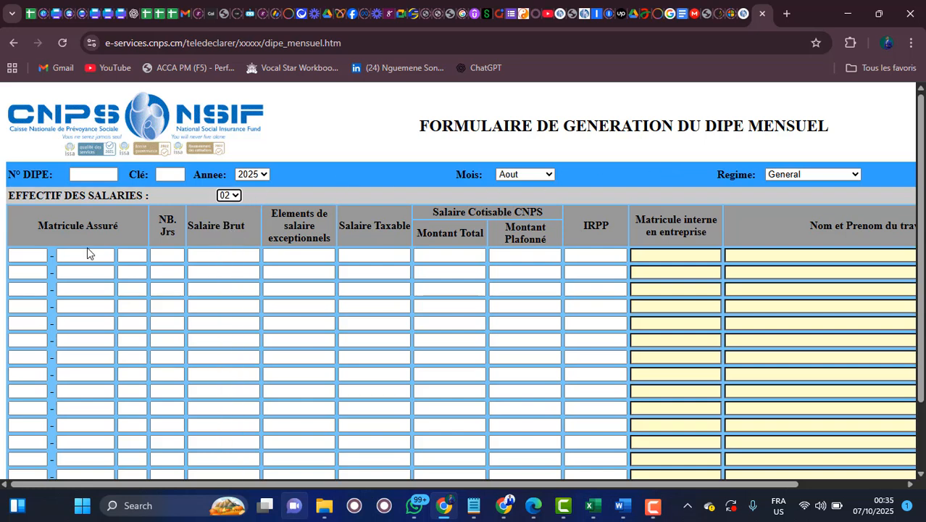
left_click(37, 258)
left_click(36, 257)
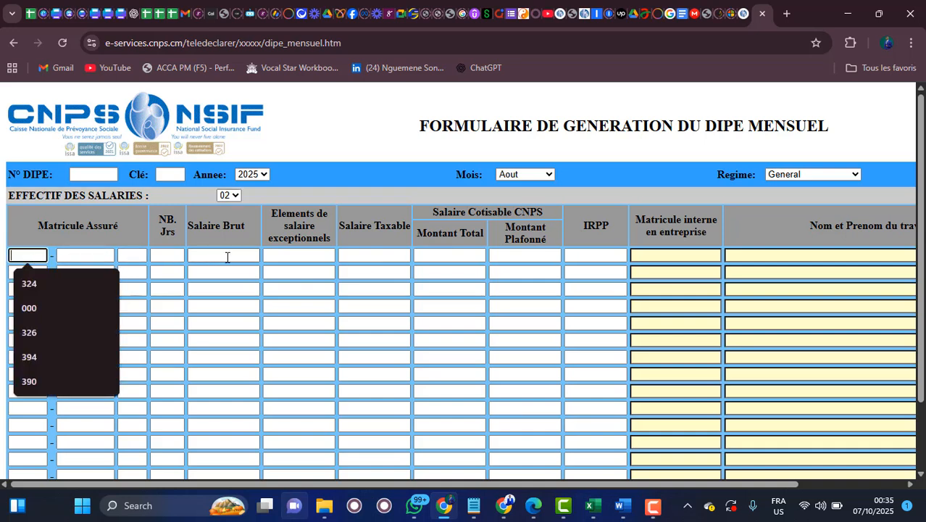
left_click(416, 182)
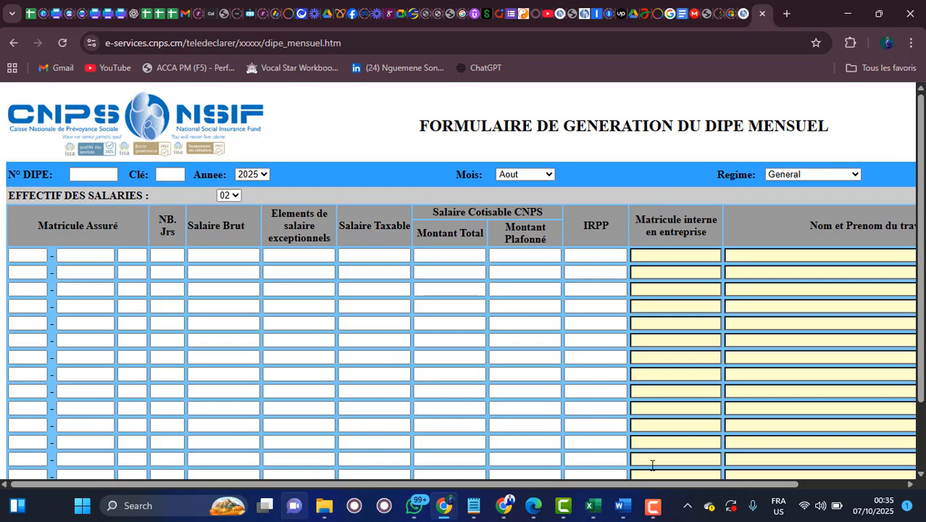
left_click(653, 505)
left_click(860, 377)
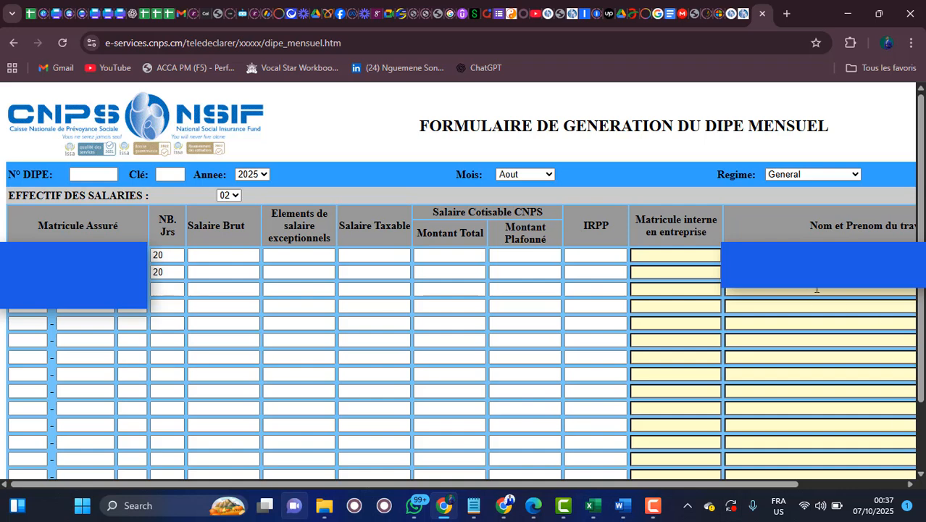
Enter 289677 as the first employee's Salaire Brut, taking the figure from the Basic salary column of the Excel payroll sheet.
left_click(215, 259)
left_click(231, 254)
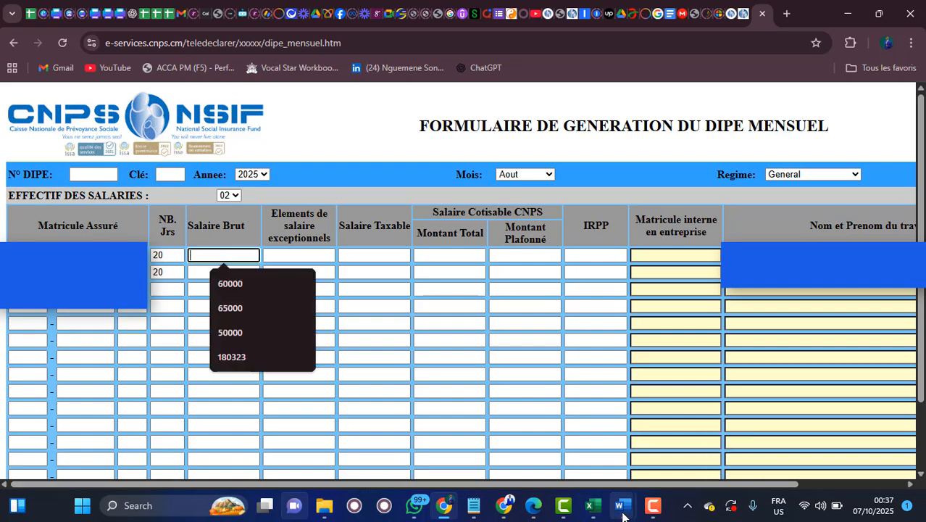
mouse_move(593, 505)
left_click(681, 432)
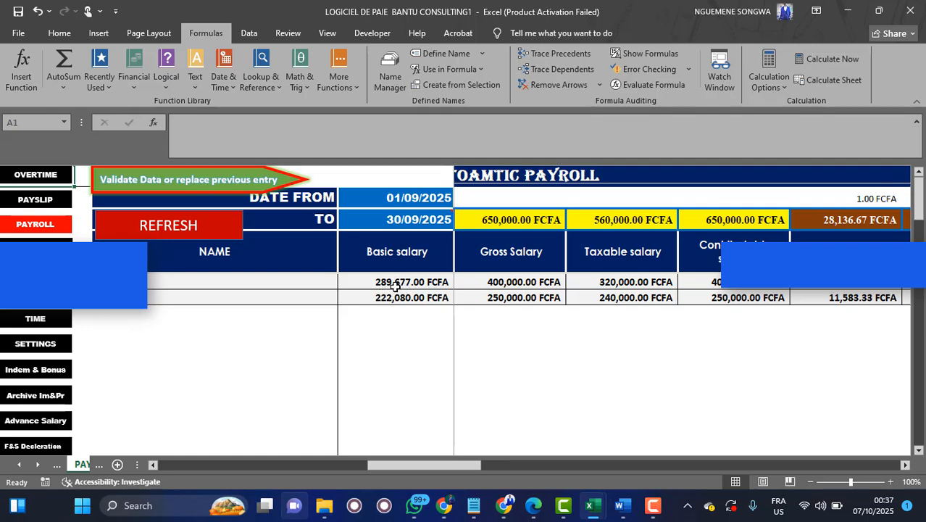
key("alt+Tab")
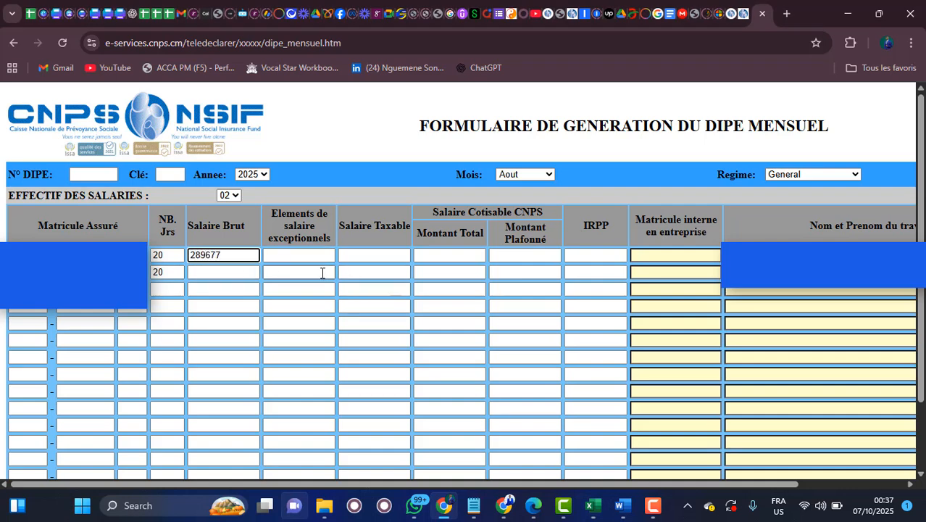
Enter 222080 as the second employee's Salaire Brut, taking the figure from the Basic salary column of the Excel payroll sheet.
key("alt+Tab")
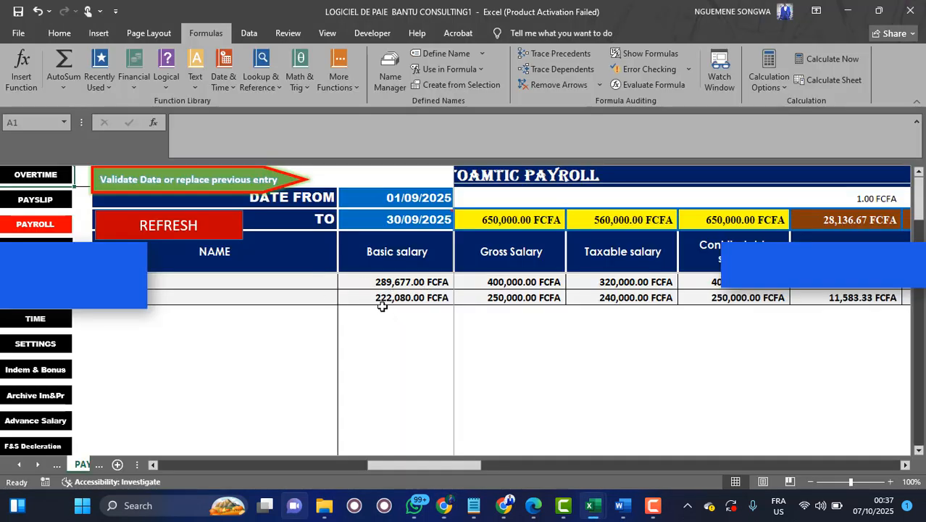
key("alt+Tab")
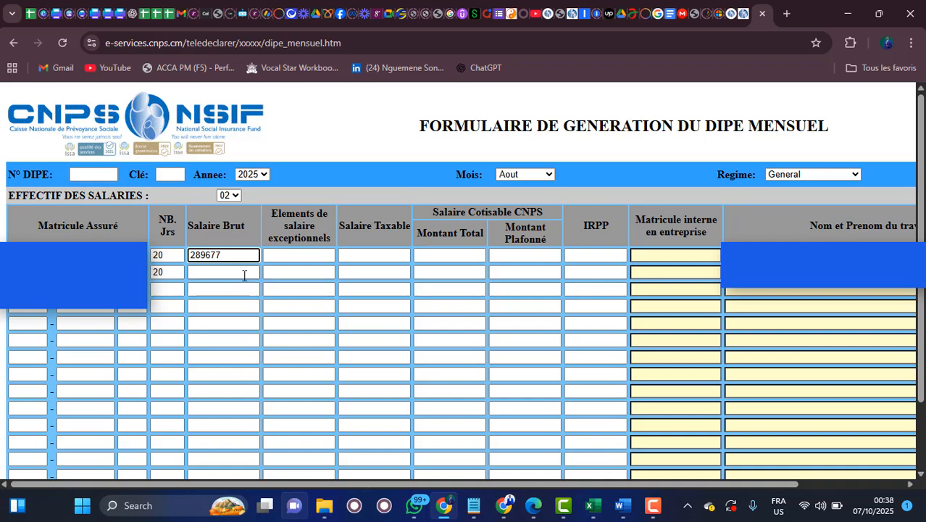
left_click(244, 275)
type("2220")
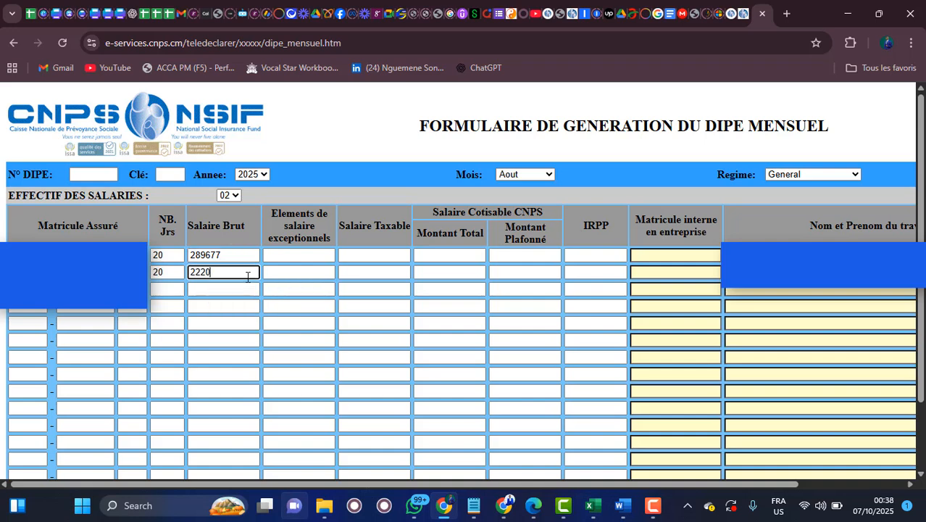
type("80")
Enter 110323 as the first employee's Elements de salaire exceptionnels, summing that employee's first three indemnity columns in the Excel payroll sheet.
left_click(298, 255)
key("alt+Tab")
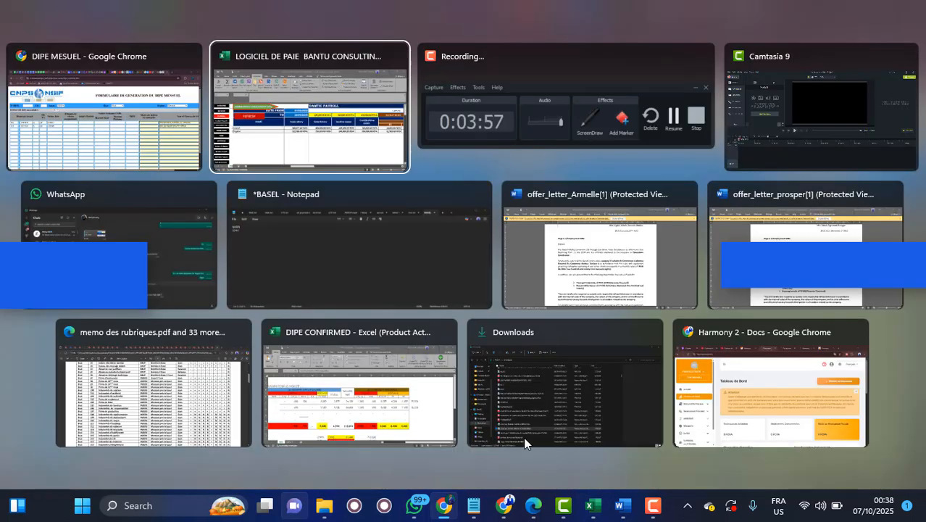
left_click(302, 142)
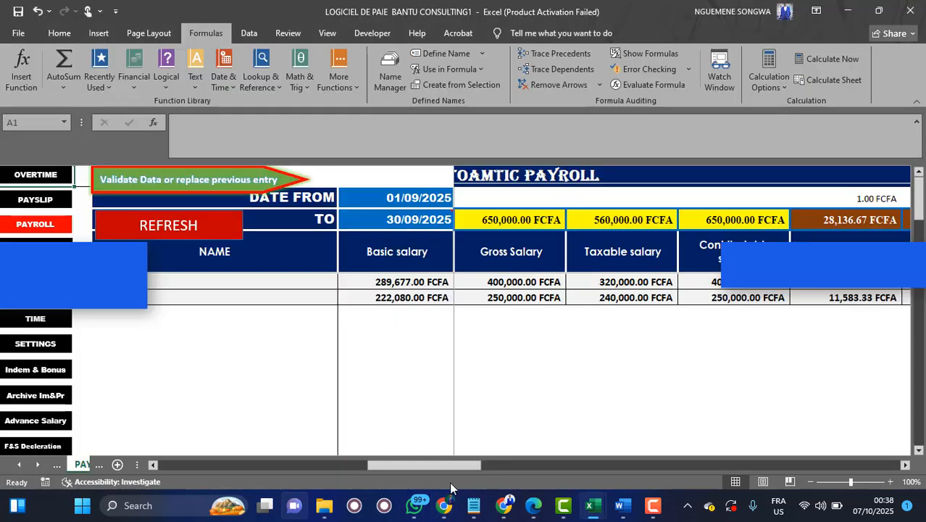
left_click_drag(456, 468, 233, 442)
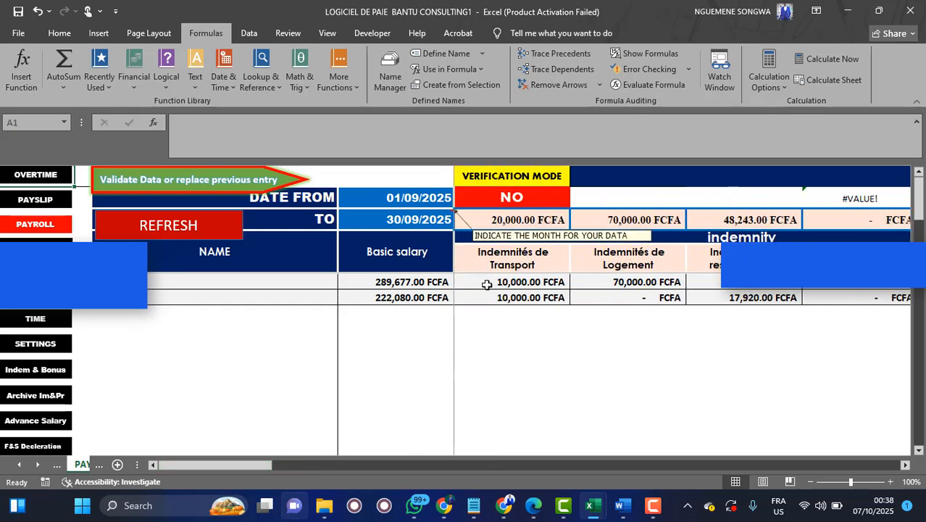
left_click_drag(486, 285, 725, 284)
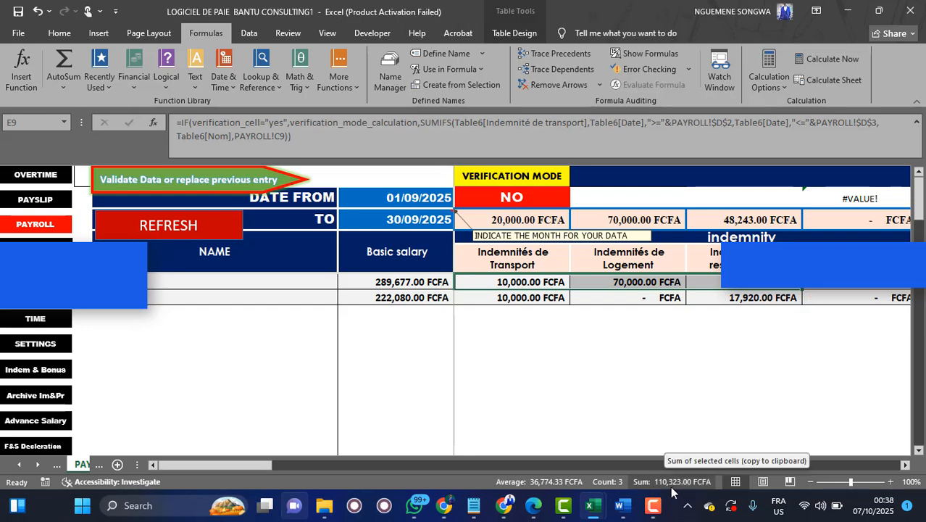
key("alt+Tab")
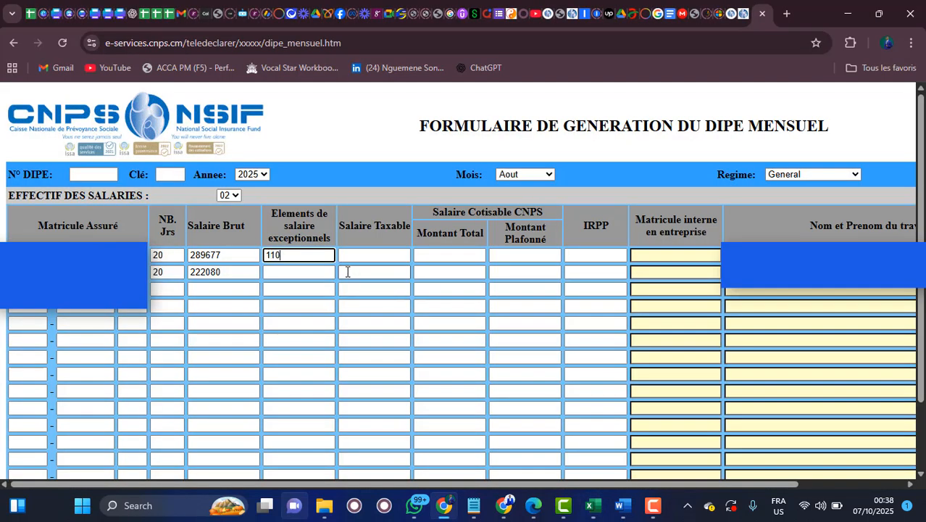
type("323")
Enter 27920 as the second employee's Elements de salaire exceptionnels, summing that employee's first three indemnity columns in the Excel payroll sheet.
key("alt+Tab")
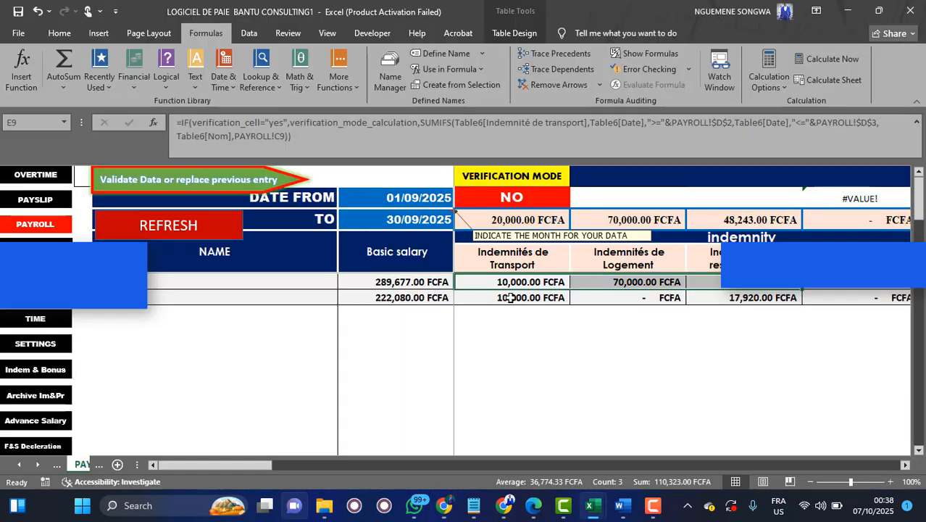
left_click_drag(507, 297, 765, 297)
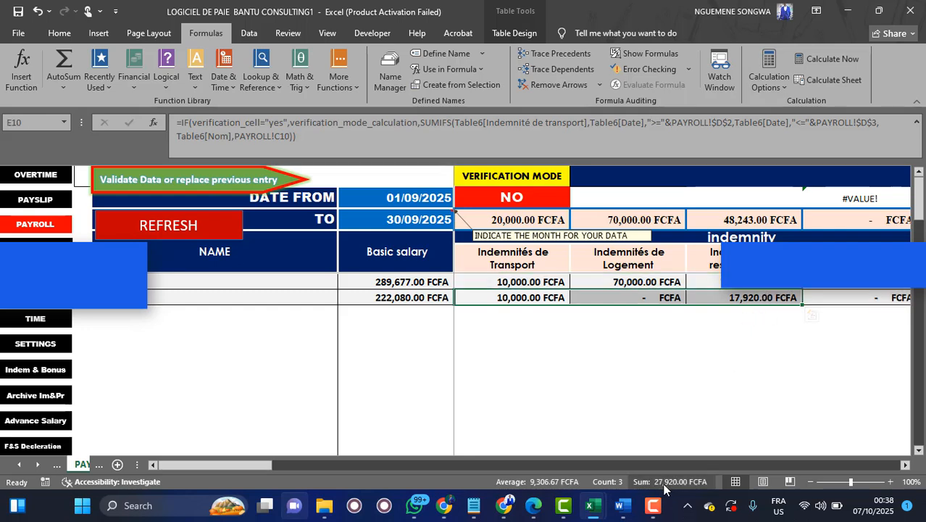
key("super+Tab")
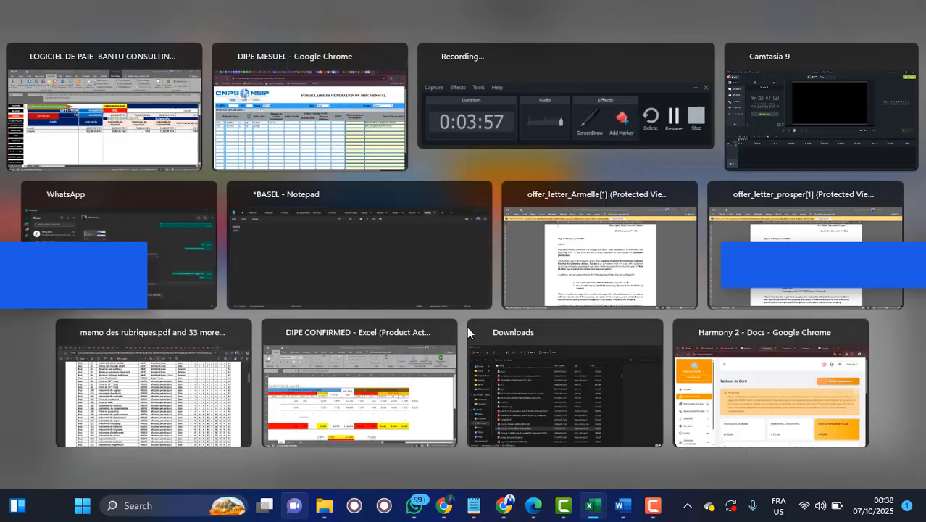
key("alt+Tab")
left_click(297, 269)
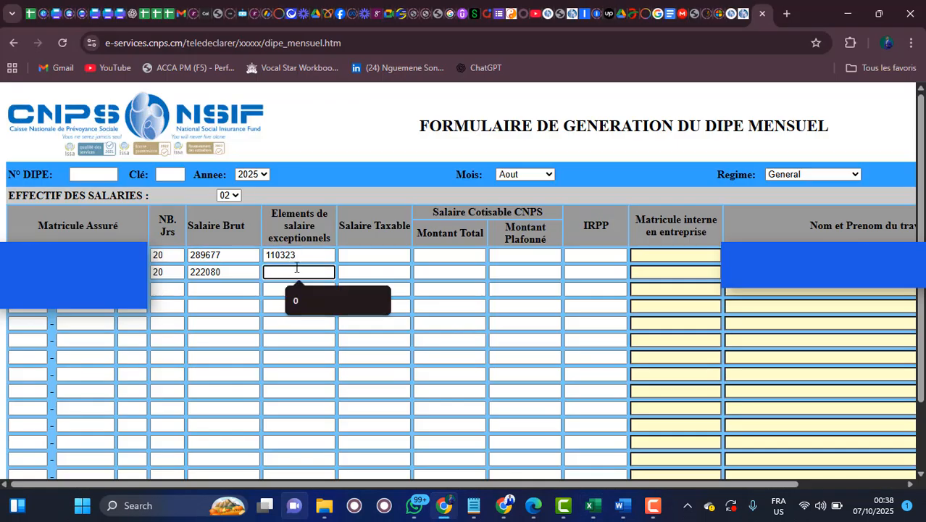
type("27920")
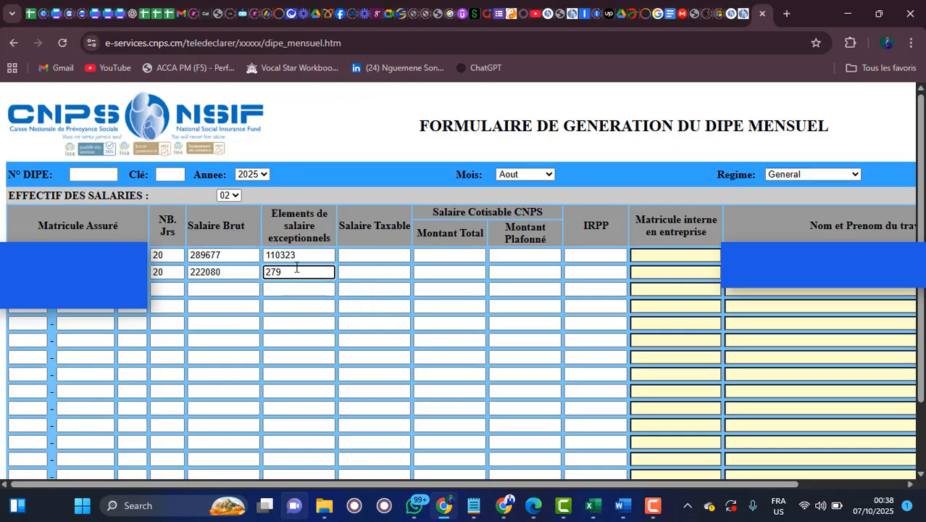
Replace the first employee's Salaire Brut with 400000, taking the figure from the Gross Salary column of the Excel payroll sheet.
left_click(371, 256)
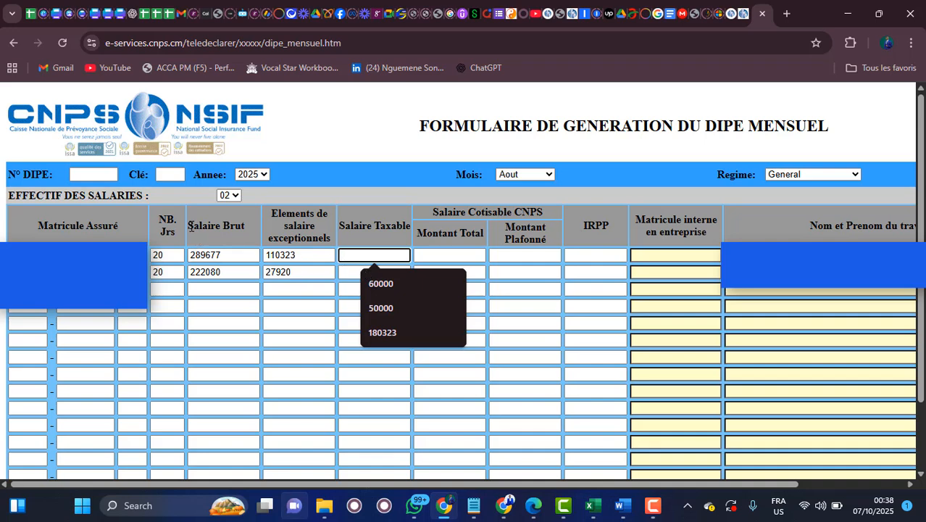
left_click_drag(190, 226, 242, 224)
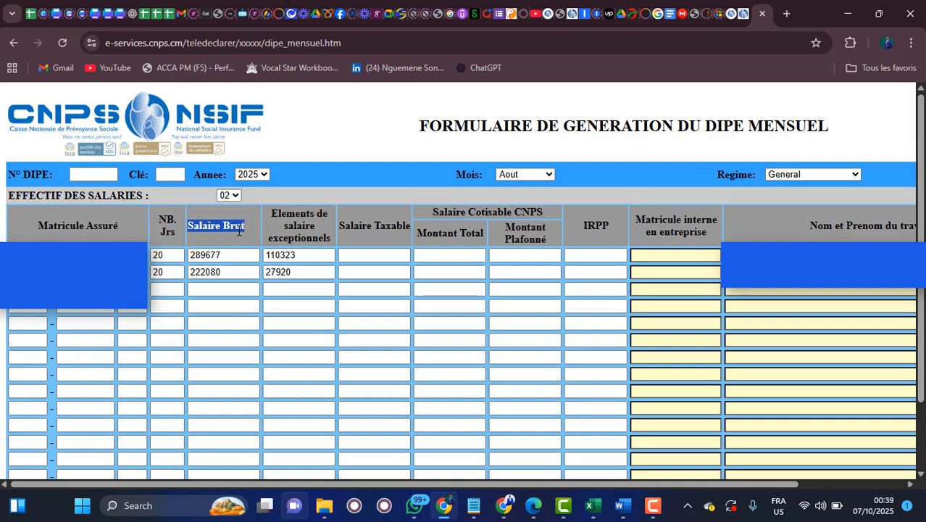
key("alt+Tab")
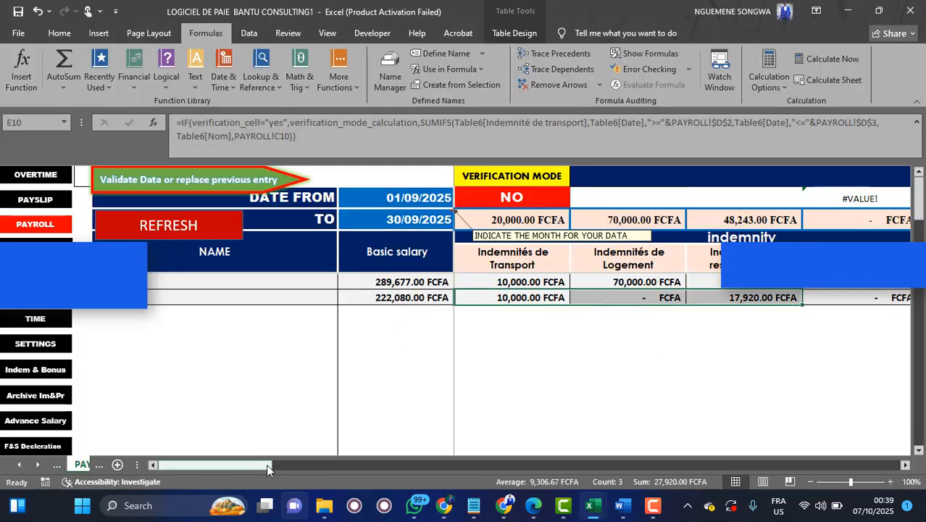
left_click_drag(266, 464, 437, 464)
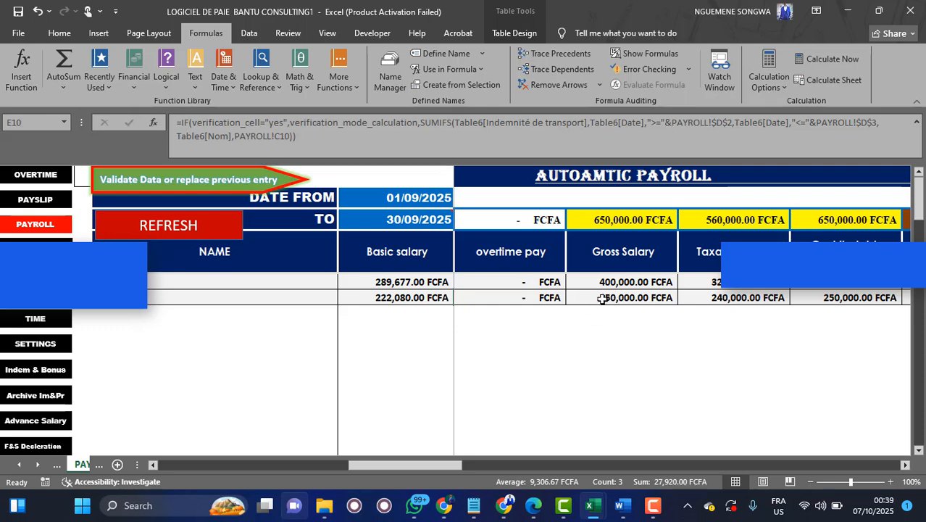
key("alt+Tab")
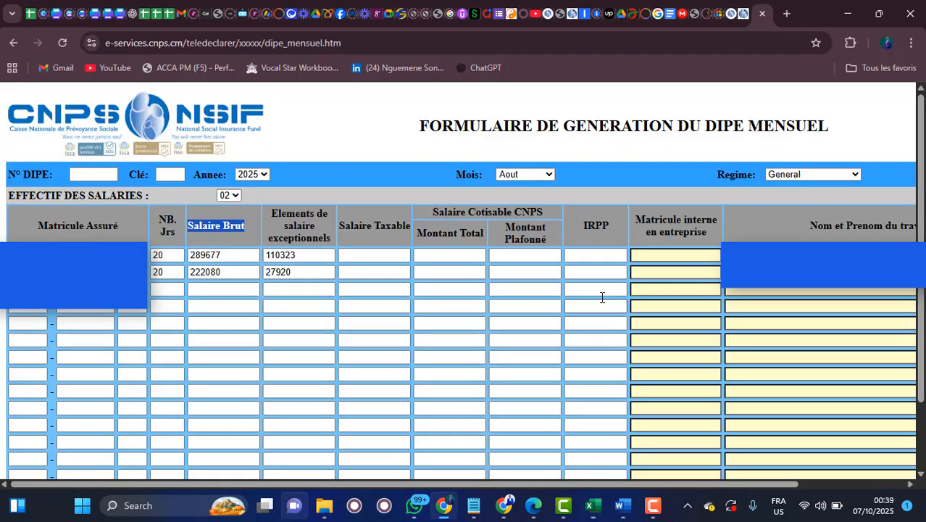
left_click_drag(233, 260, 176, 261)
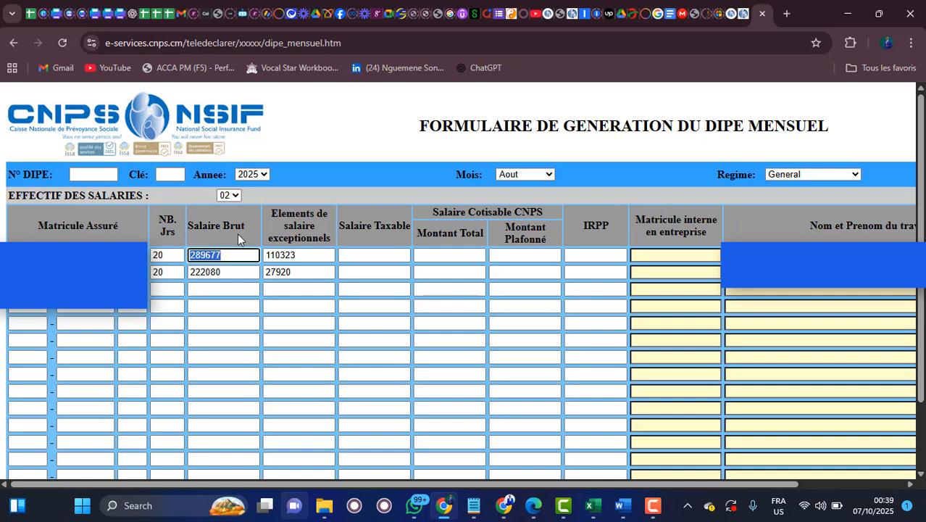
type("400000")
Correct the second employee's Salaire Brut to 250000, the figure in the payroll sheet's Gross Salary column.
left_click_drag(221, 273, 210, 276)
type("50")
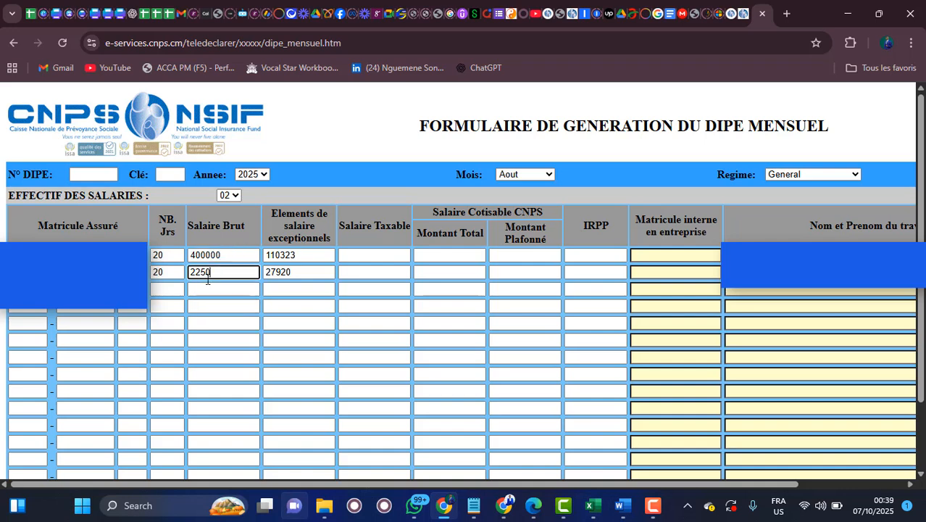
key("BackSpace")
key("BackSpace")
type("000")
Enter 320000 as the first employee's Salaire Taxable, taking the figure from the Taxable salary column of the Excel payroll sheet.
left_click(381, 255)
key("alt+Tab")
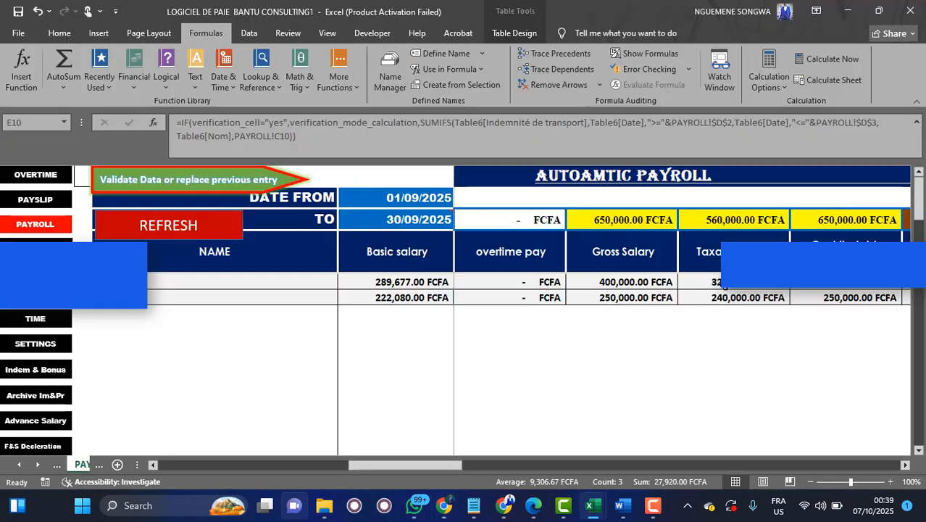
key("alt+Tab")
key("alt+Tab")
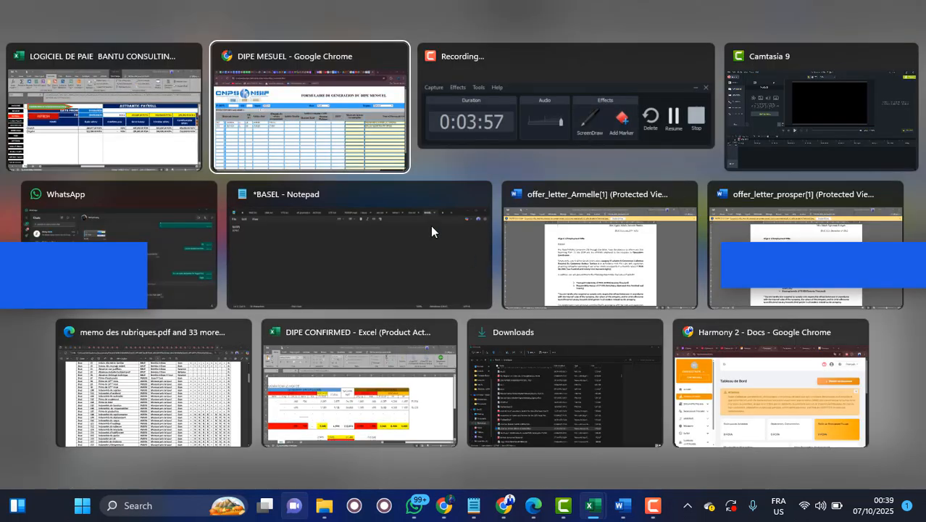
left_click(374, 142)
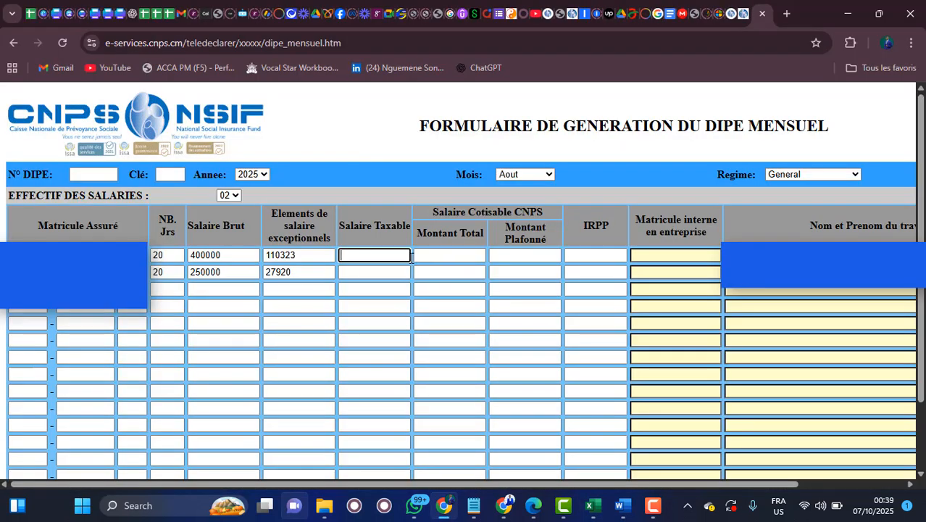
type("0000")
Enter 240000 as the second employee's Salaire Taxable, taking the figure from the Taxable salary column of the Excel payroll sheet.
key("alt+Tab")
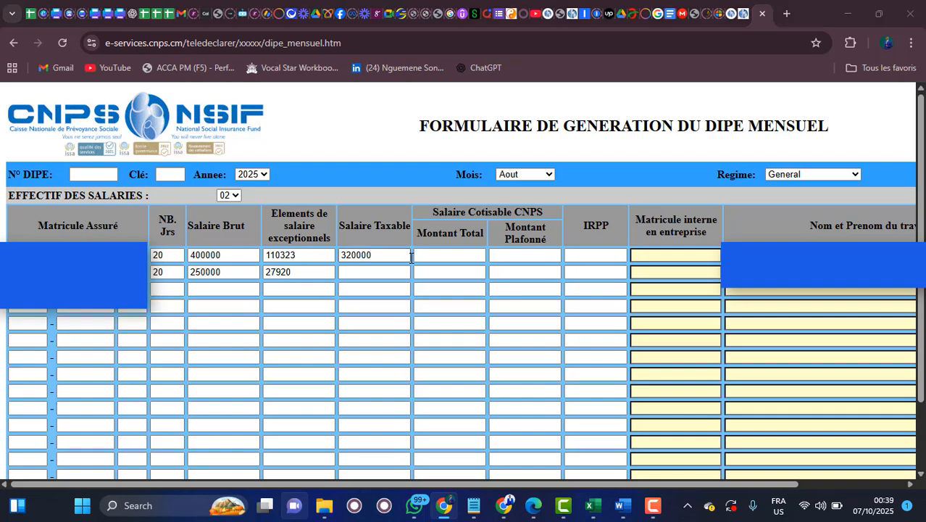
left_click(358, 143)
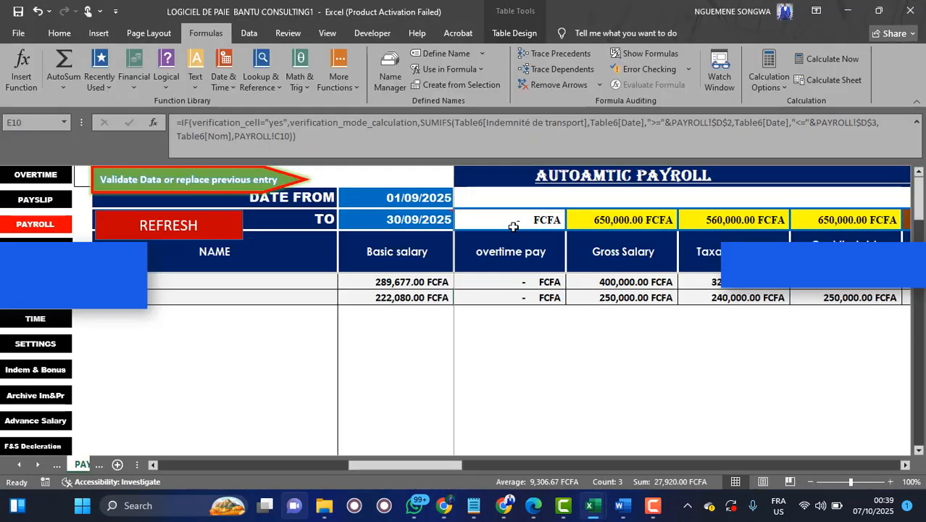
key("alt+Tab")
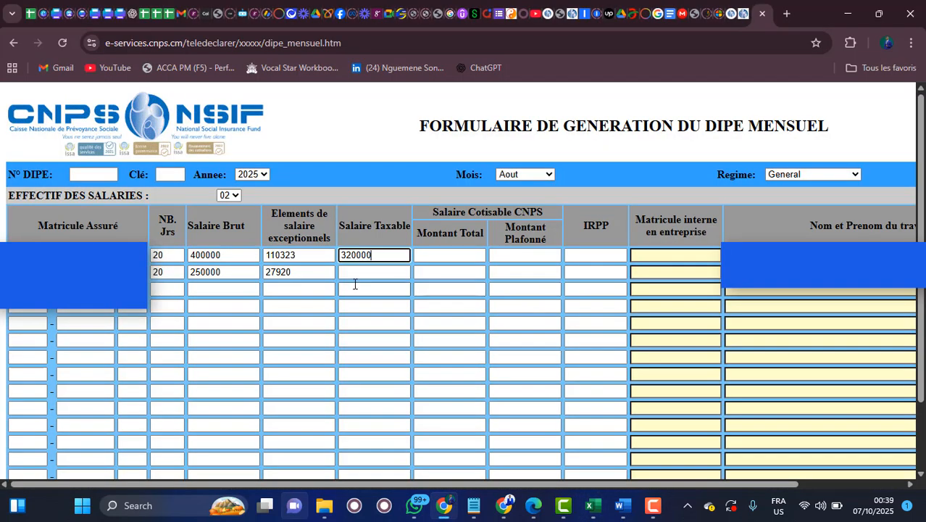
left_click(389, 273)
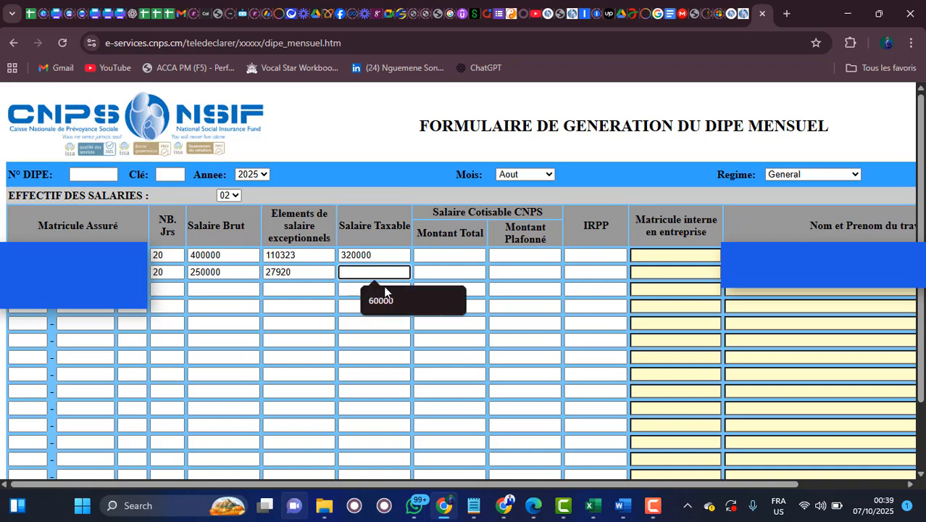
type("240000")
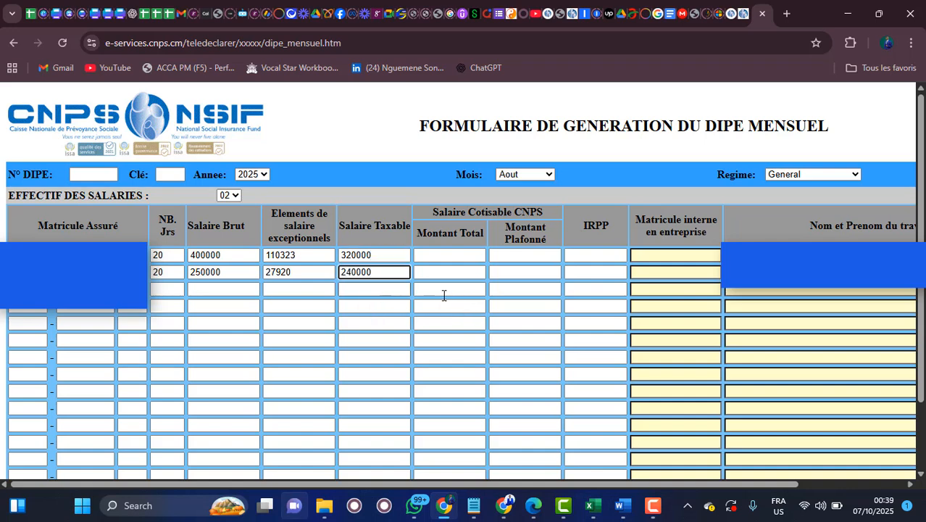
Fill Montant Total under Salaire Cotisable CNPS with 400000 for the first employee and 250000 for the second, checking the Excel payroll sheet.
left_click(448, 253)
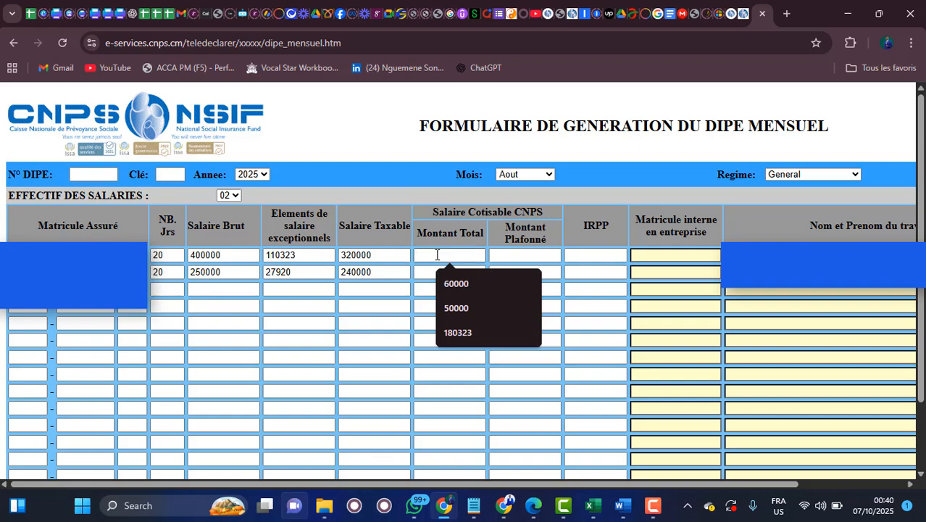
key("super+Tab")
left_click(369, 154)
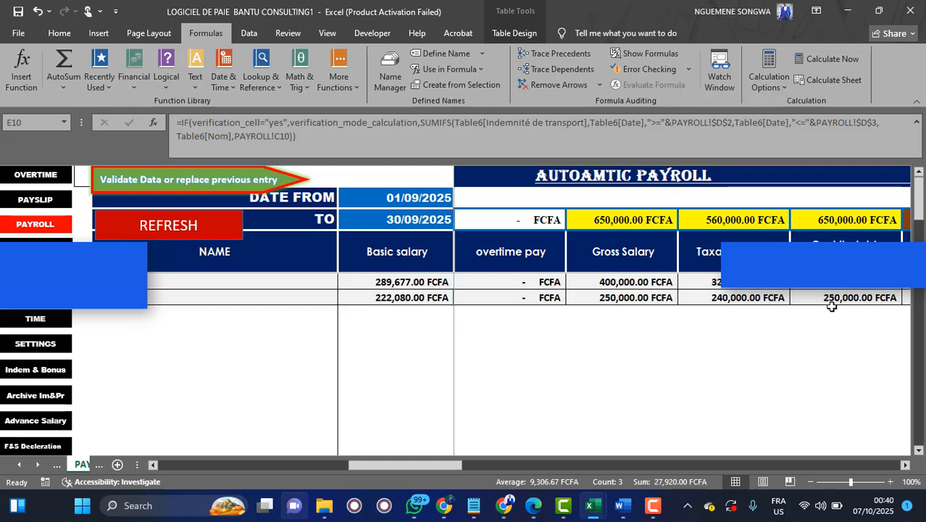
key("alt+Tab")
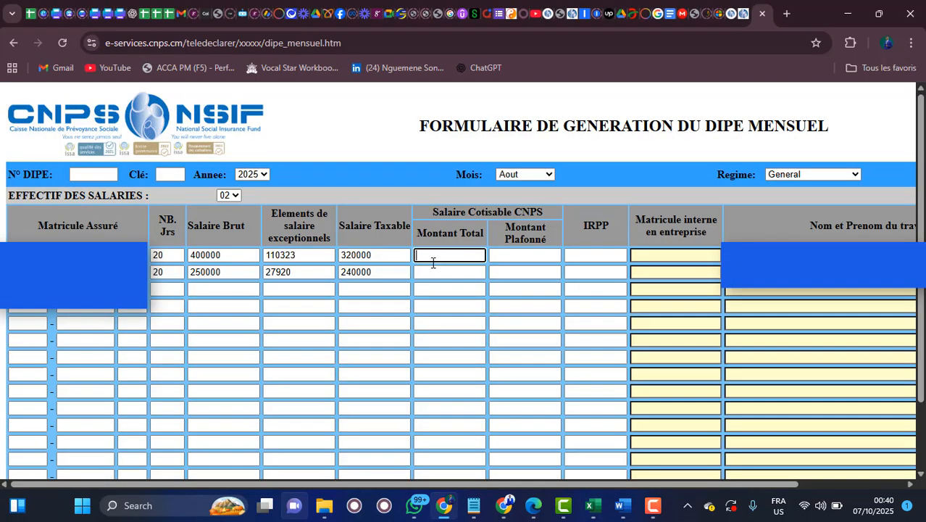
type("400000")
left_click(437, 271)
type("250000")
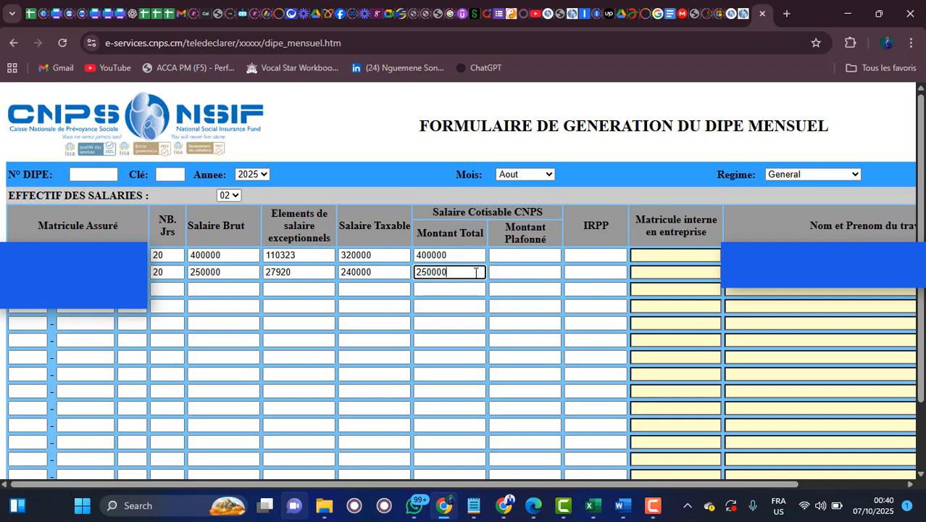
Enter 750000 as the first employee's Montant Plafonné under Salaire Cotisable CNPS.
left_click(507, 252)
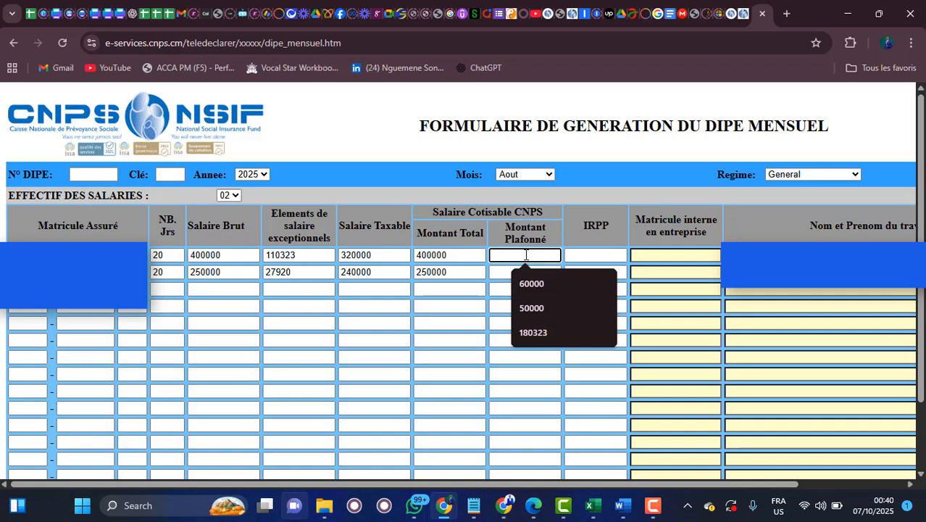
left_click(454, 255)
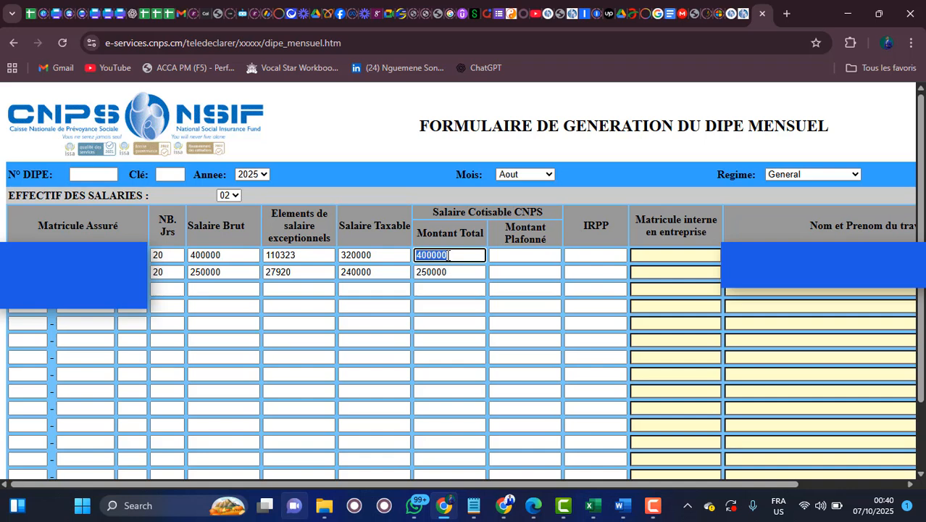
left_click(520, 255)
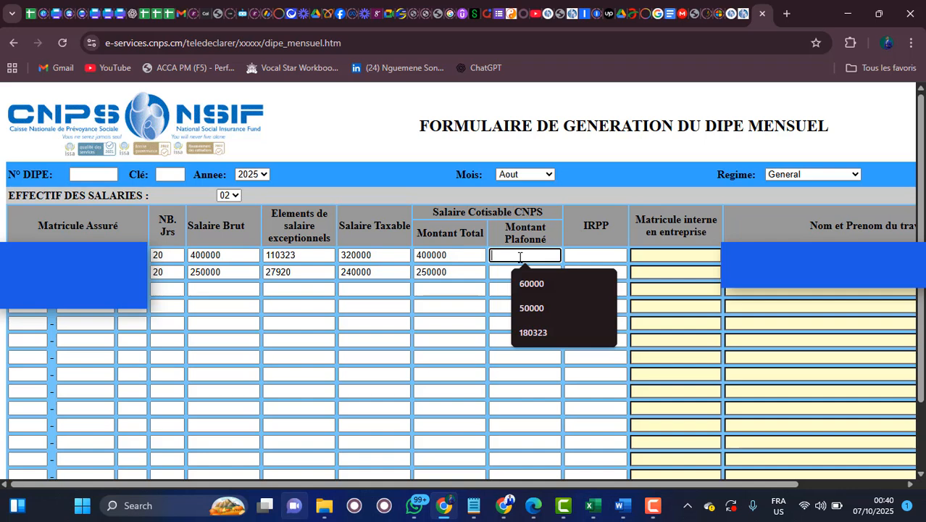
double_click(528, 211)
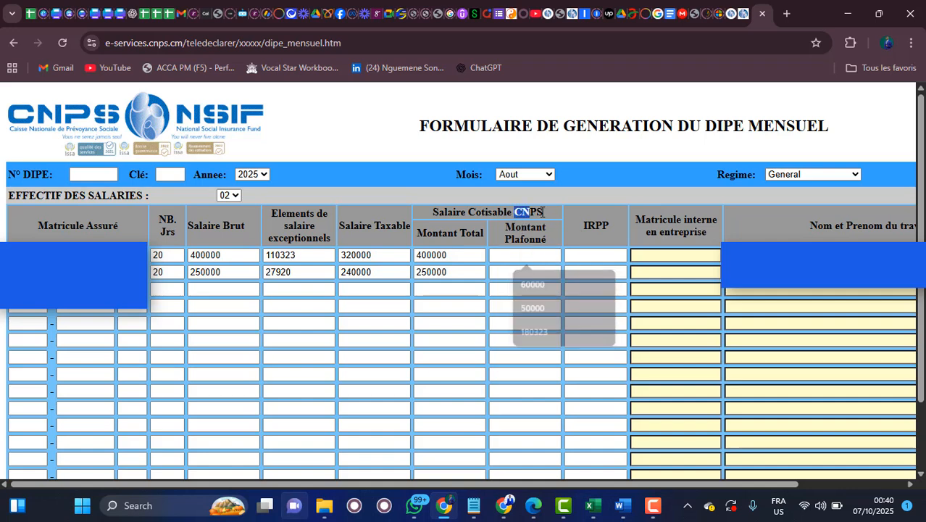
left_click(528, 251)
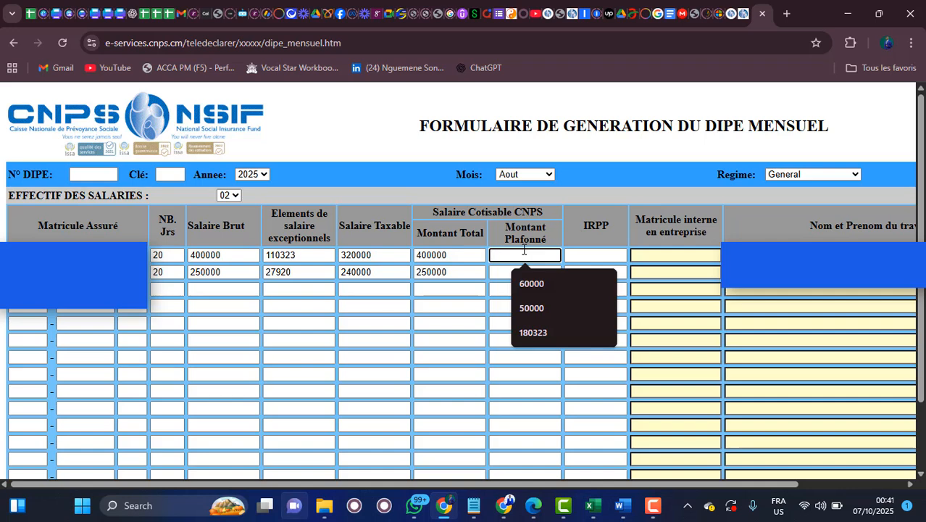
type("750000")
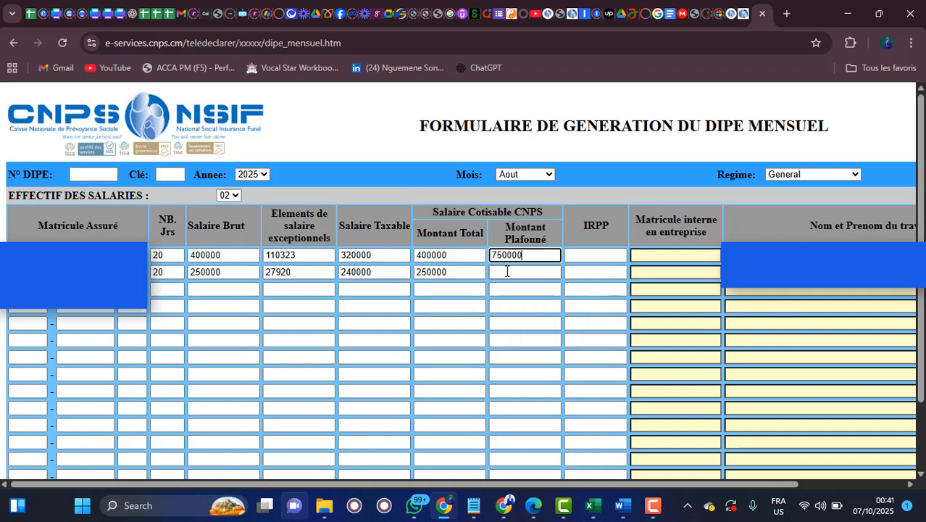
Enter 750000 as the second employee's Montant Plafonné under Salaire Cotisable CNPS.
left_click(506, 271)
type("750000")
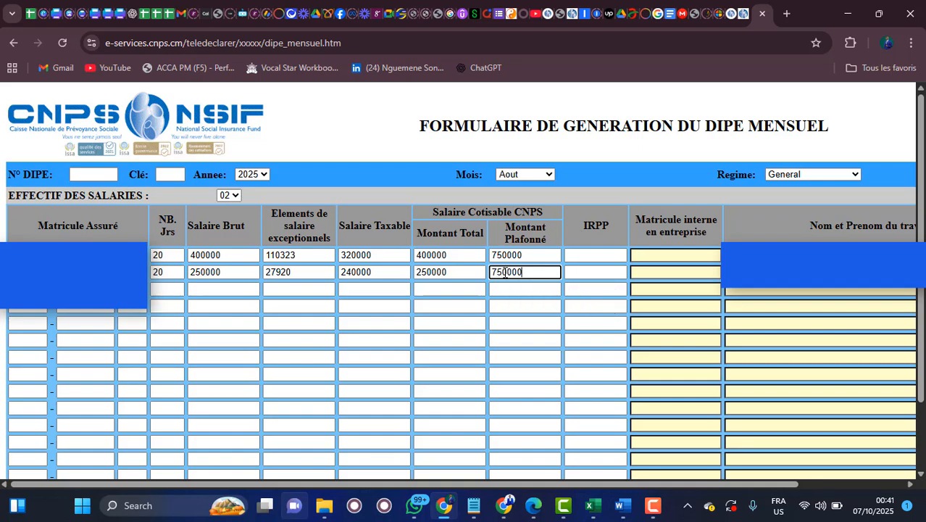
Fill IRPP with 16553 for the first employee and 11583 for the second, taking the whole amounts from the Excel payroll sheet's PIT column.
left_click(582, 255)
key("alt+Tab")
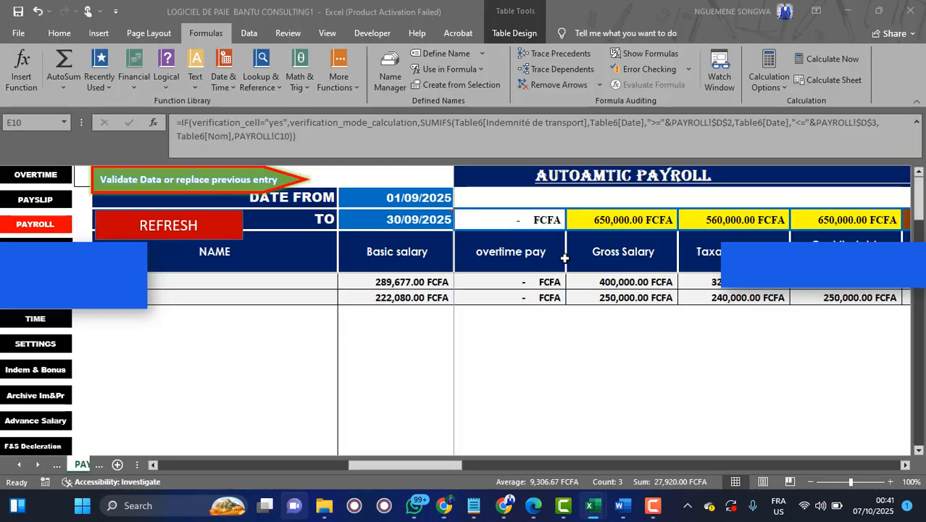
left_click_drag(454, 466, 519, 464)
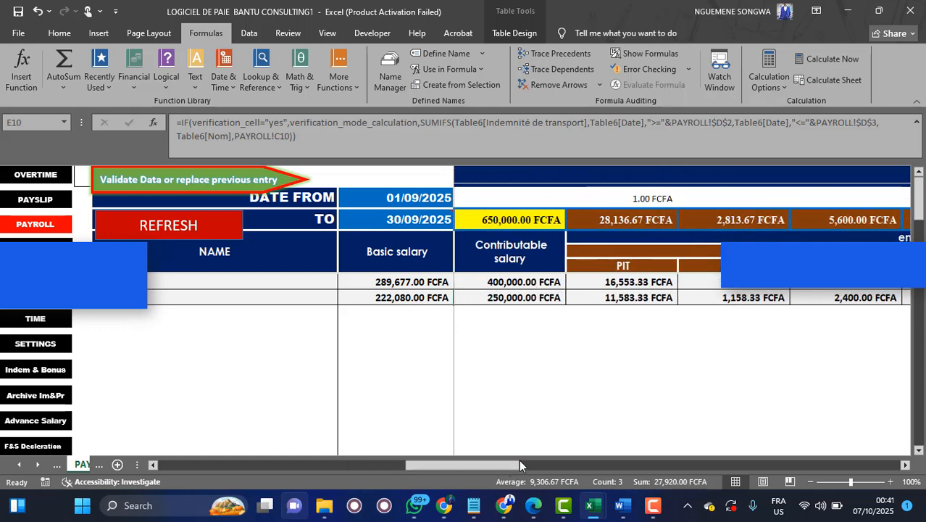
left_click(625, 284)
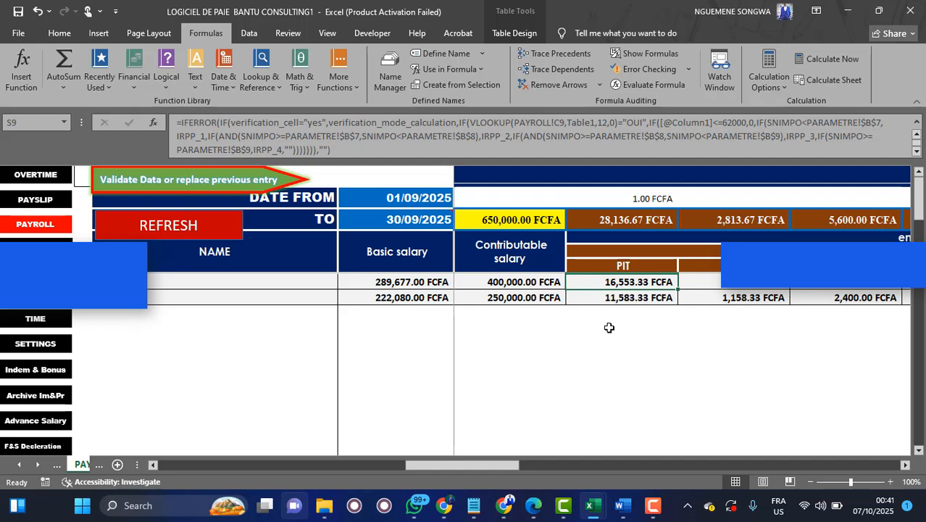
key("alt+Tab")
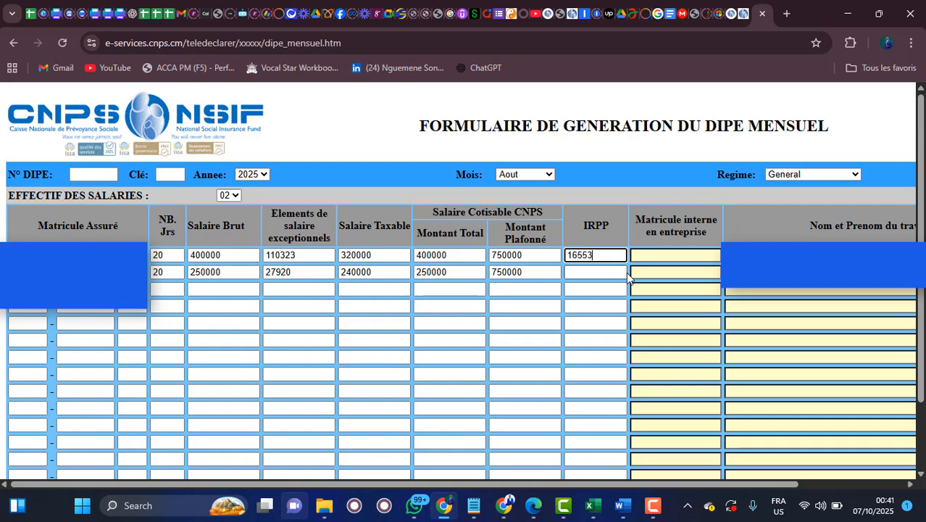
key("alt+Tab")
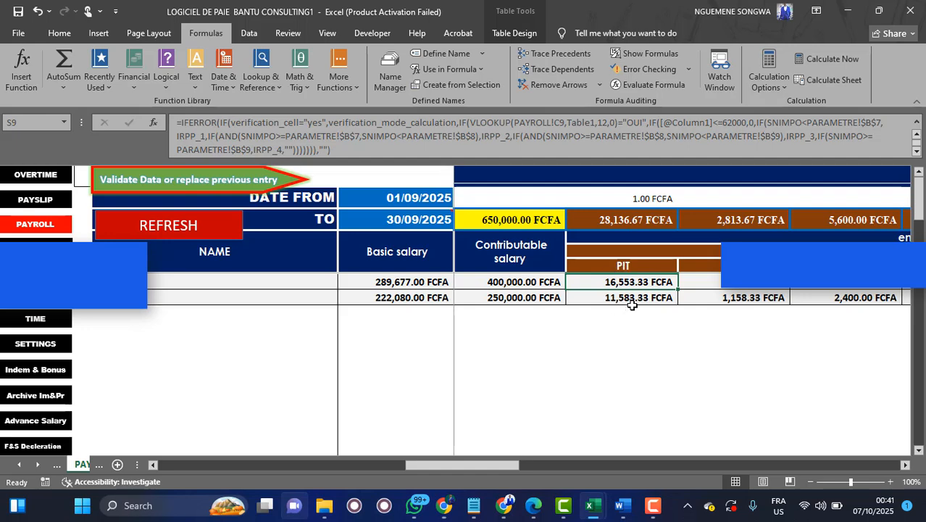
key("alt+Tab")
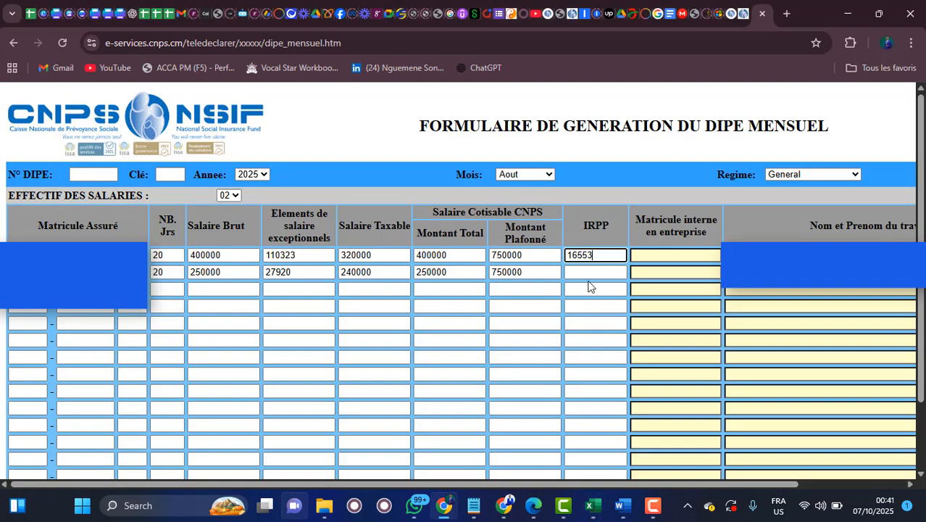
left_click(591, 284)
type("11583")
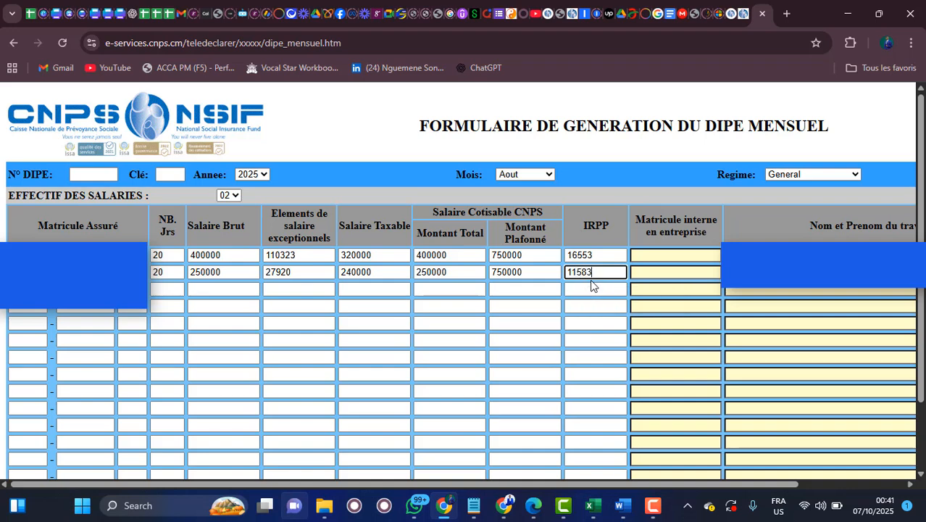
Number the first employee 01 and the second 02 under Matricule interne en entreprise.
left_click(660, 255)
type("01")
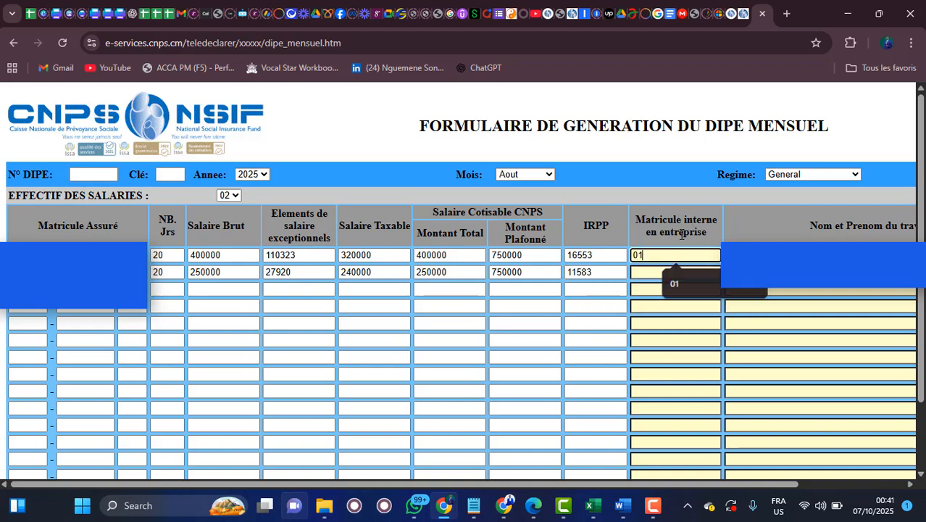
left_click(679, 272)
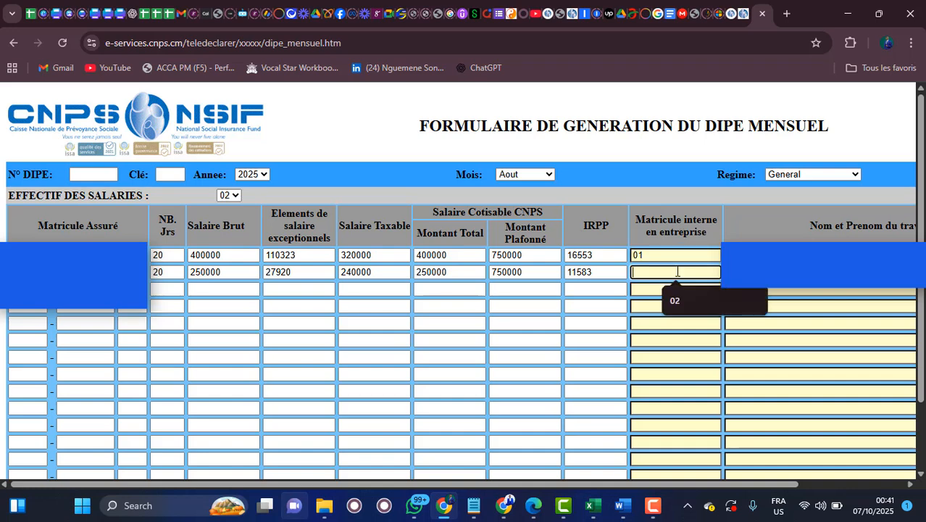
type("02")
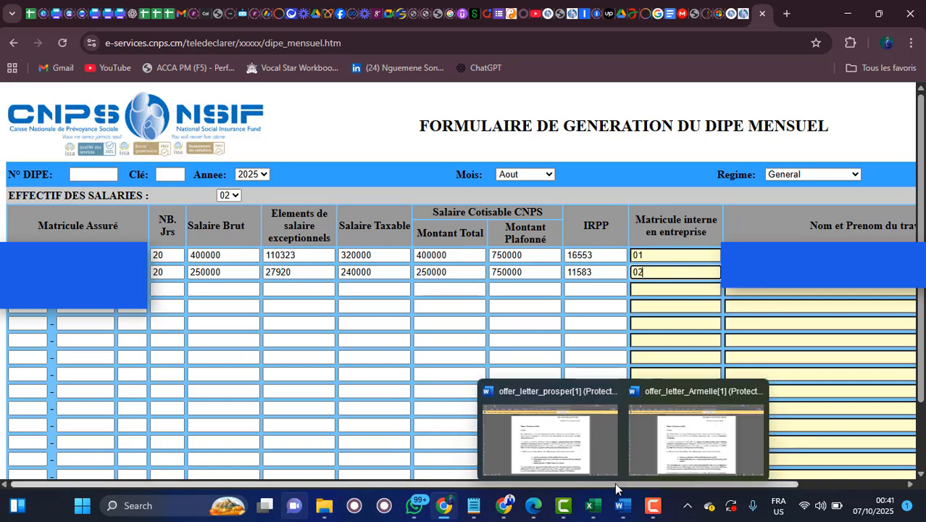
left_click_drag(616, 485, 536, 493)
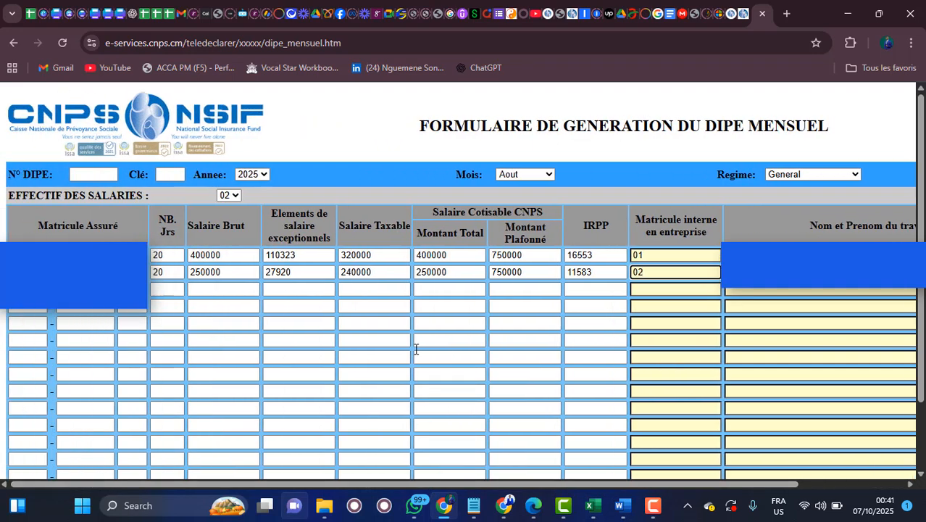
scroll(416, 349, "down", 2)
scroll(416, 355, "up", 2)
mouse_move(592, 505)
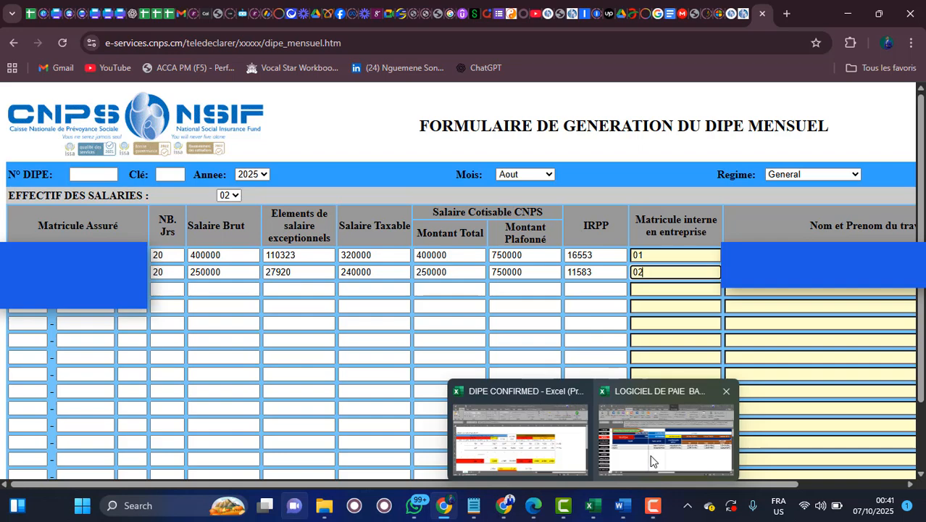
mouse_move(650, 461)
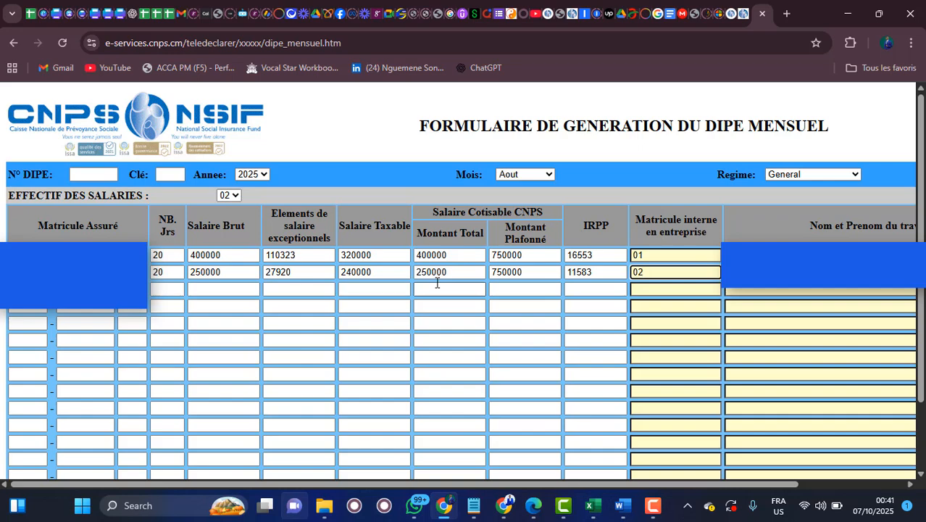
scroll(433, 291, "down", 1)
scroll(432, 295, "up", 1)
Try to submit the completed monthly DIPE form and reopen the declaration for correction.
scroll(566, 287, "down", 1)
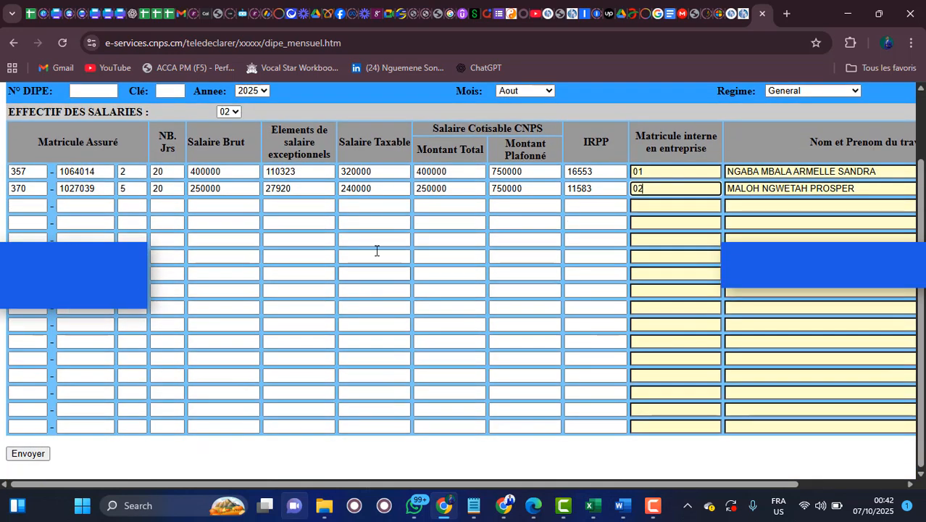
left_click(35, 455)
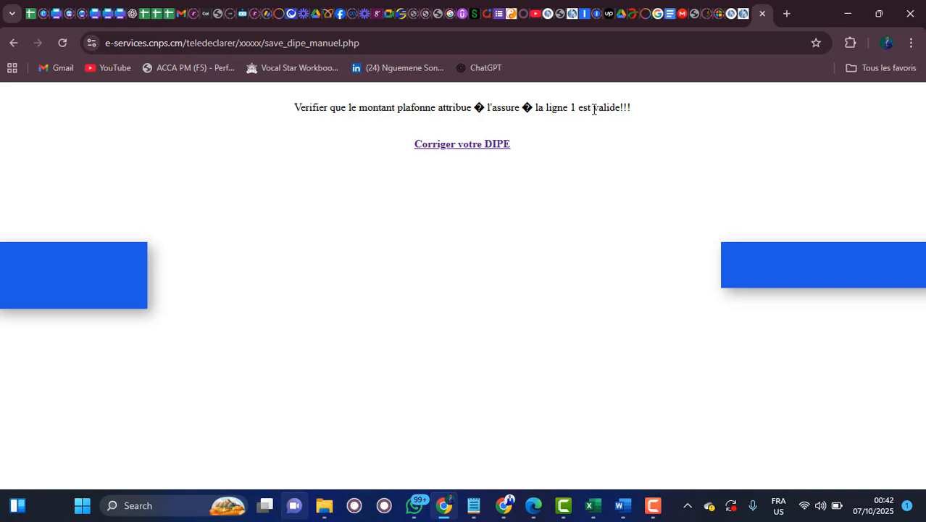
left_click(496, 147)
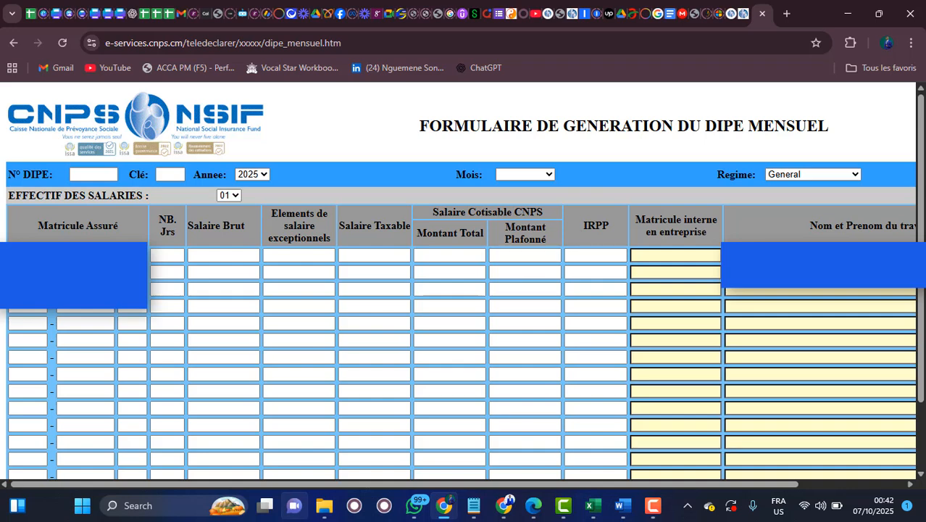
Look up both employees in the list of workers attached to the employer and return to the DIPE form.
left_click(28, 255)
left_click(28, 272)
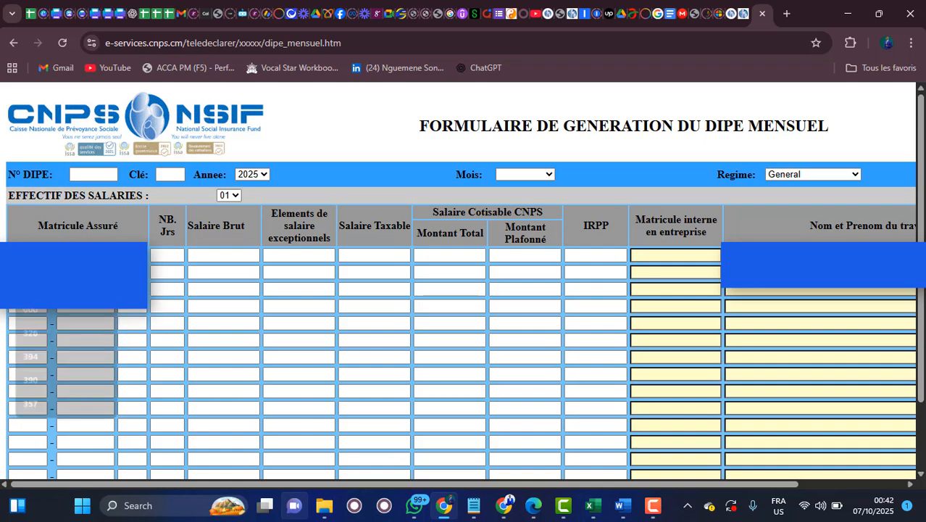
left_click(28, 272)
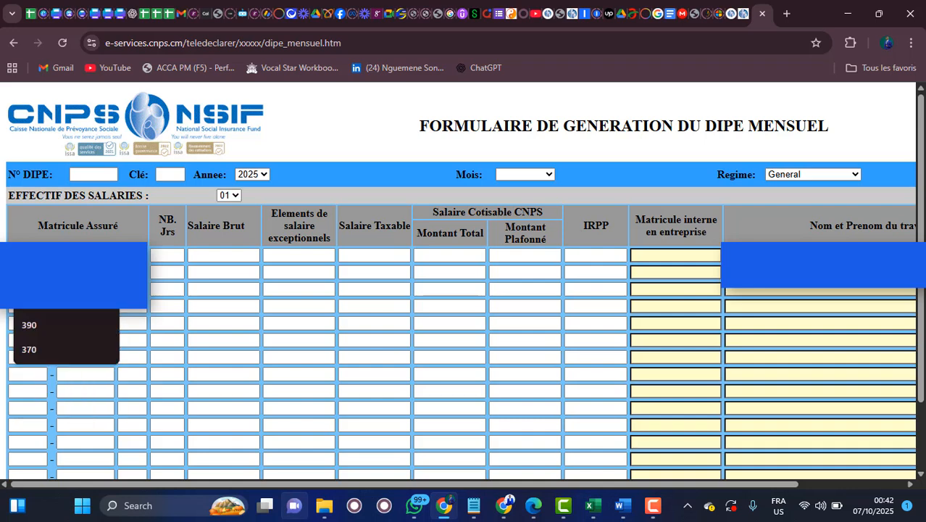
left_click(27, 289)
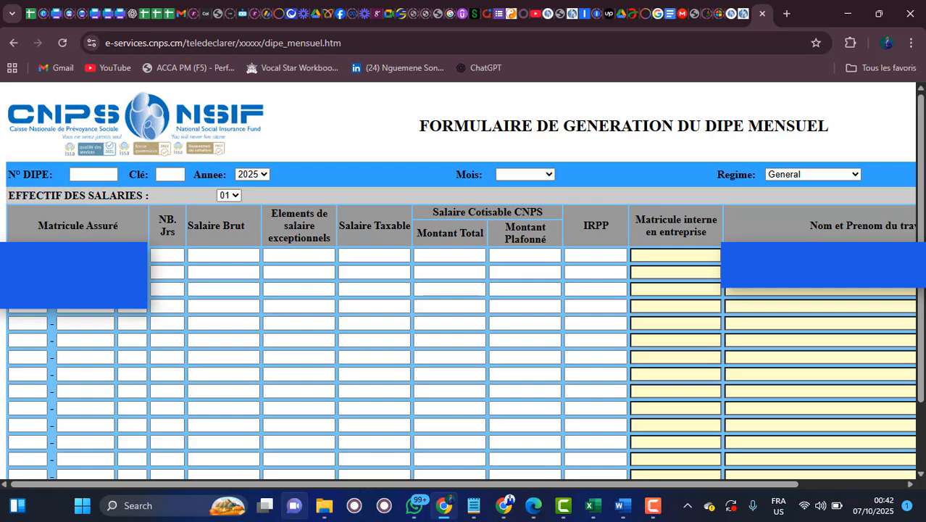
left_click(739, 18)
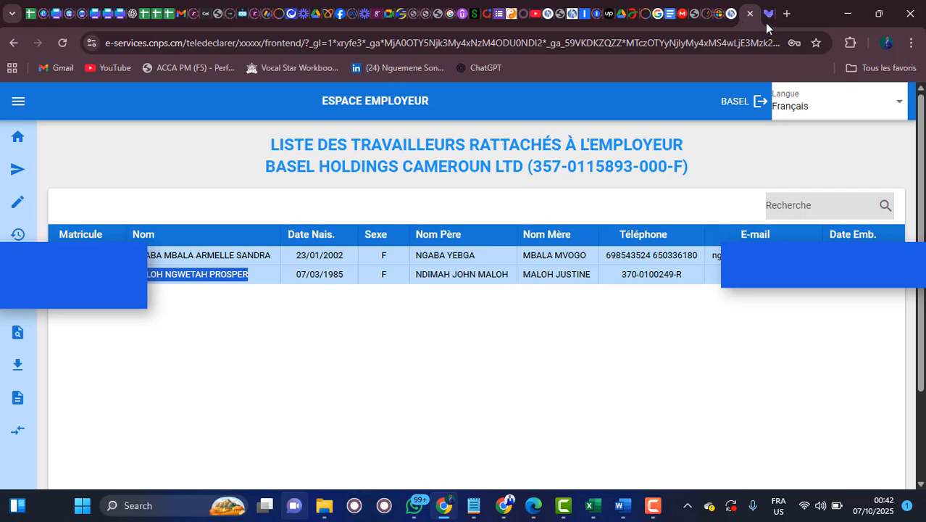
left_click(762, 20)
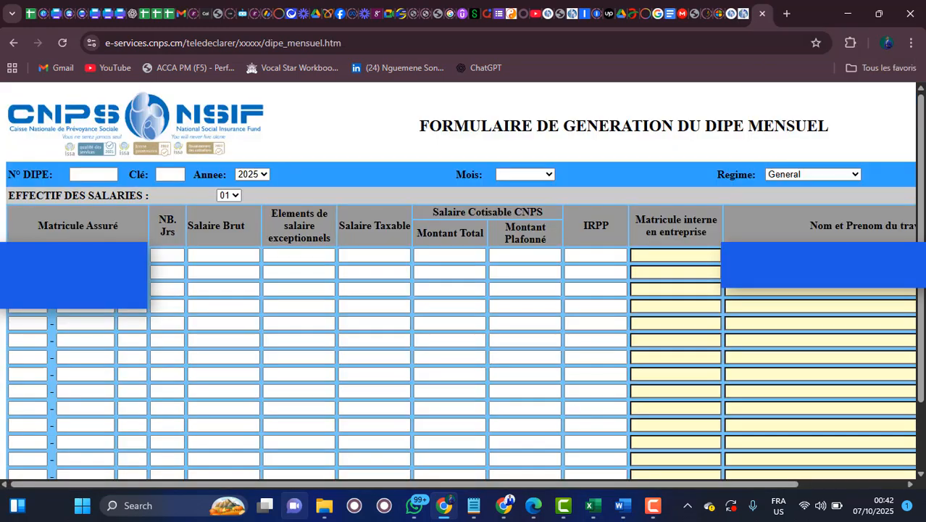
Re-enter the prefix and main number of Matricule Assuré for both employees from earlier entries, checking the employer's list of attached workers.
left_click(28, 255)
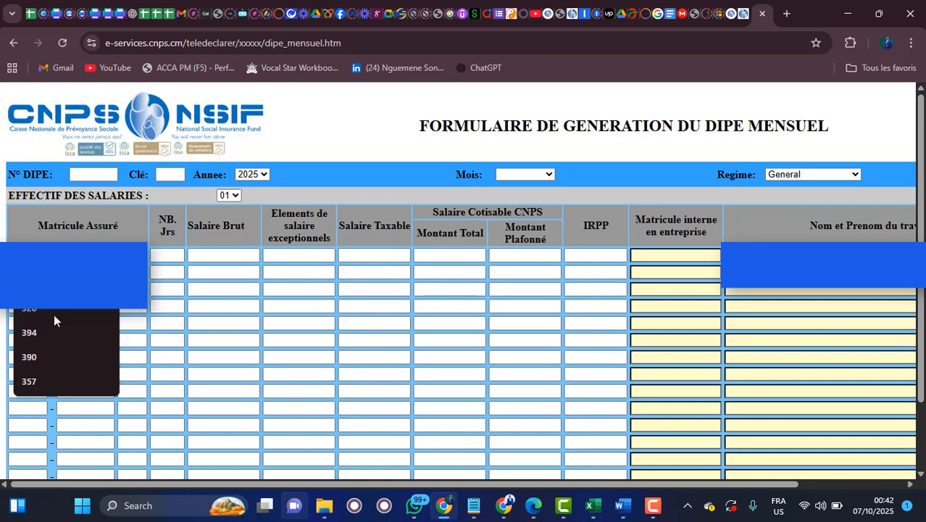
left_click(51, 373)
left_click(27, 272)
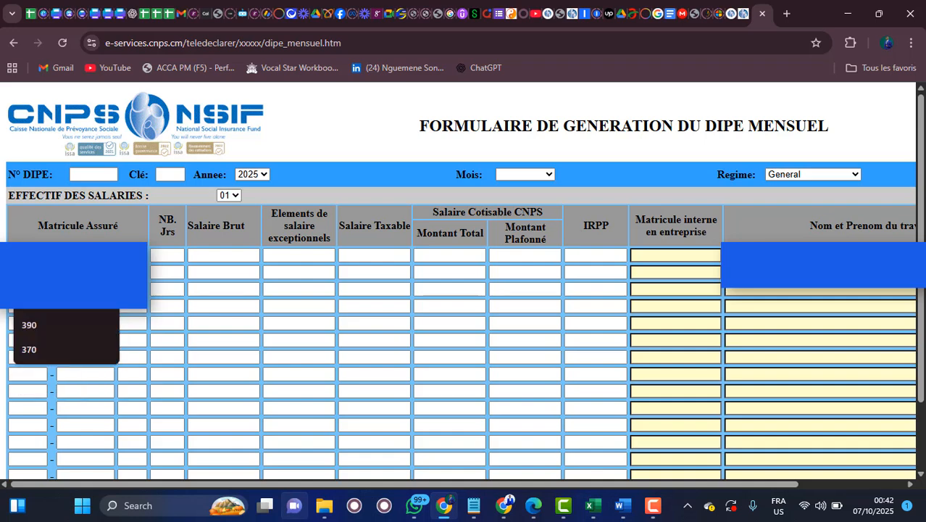
left_click(37, 352)
left_click(86, 255)
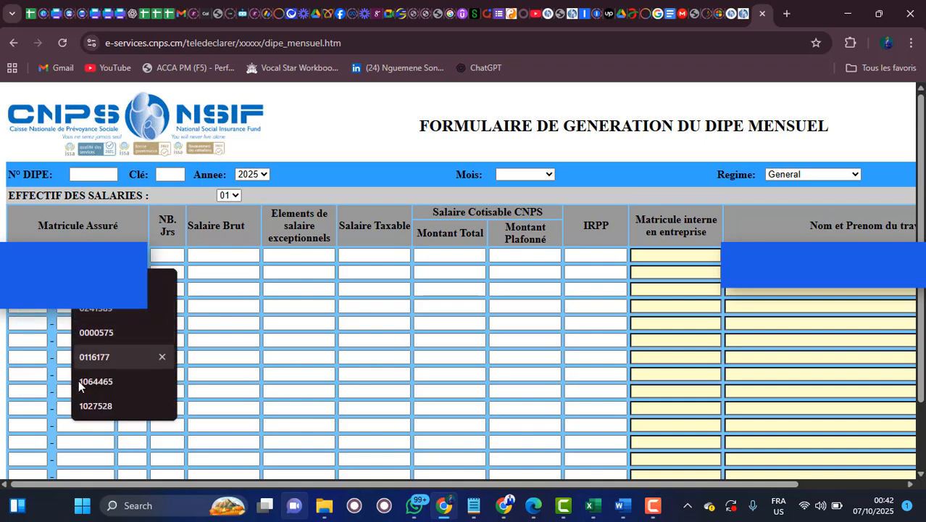
left_click(96, 408)
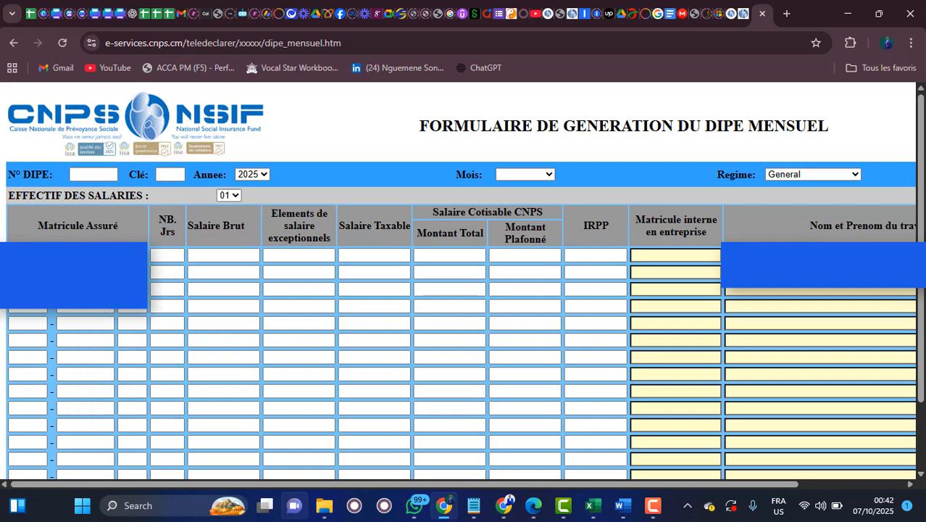
left_click(86, 273)
left_click(103, 355)
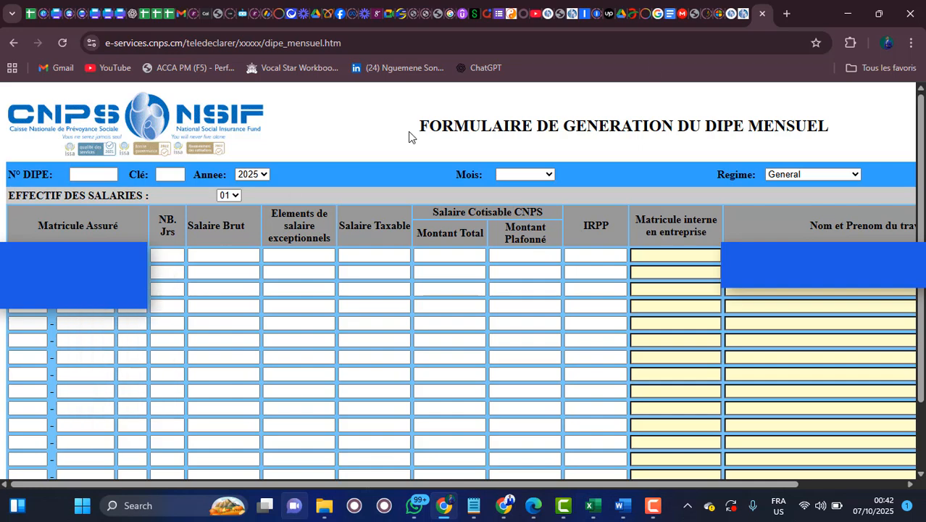
left_click(744, 16)
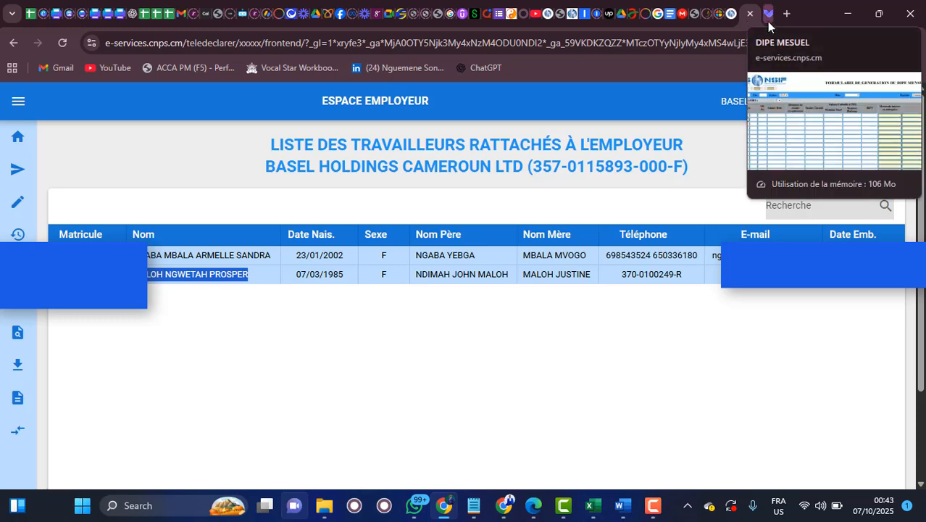
left_click(767, 21)
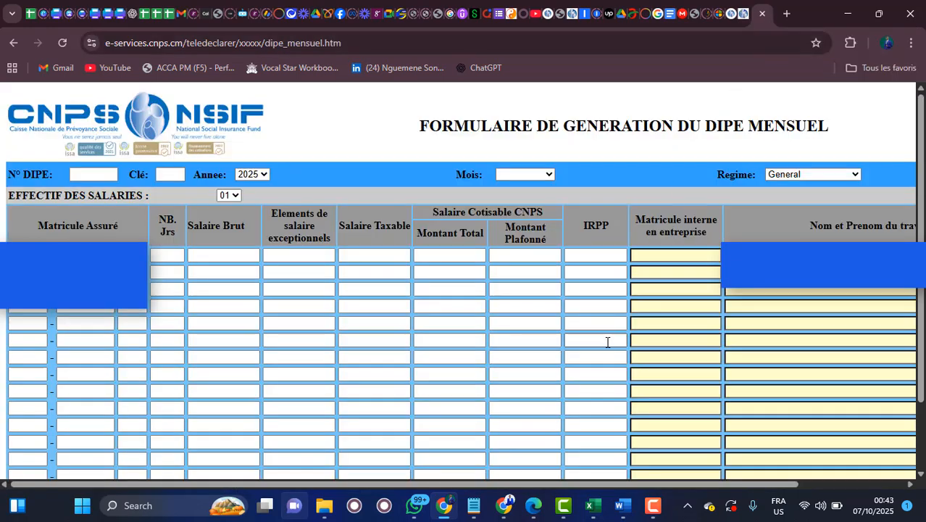
left_click(653, 509)
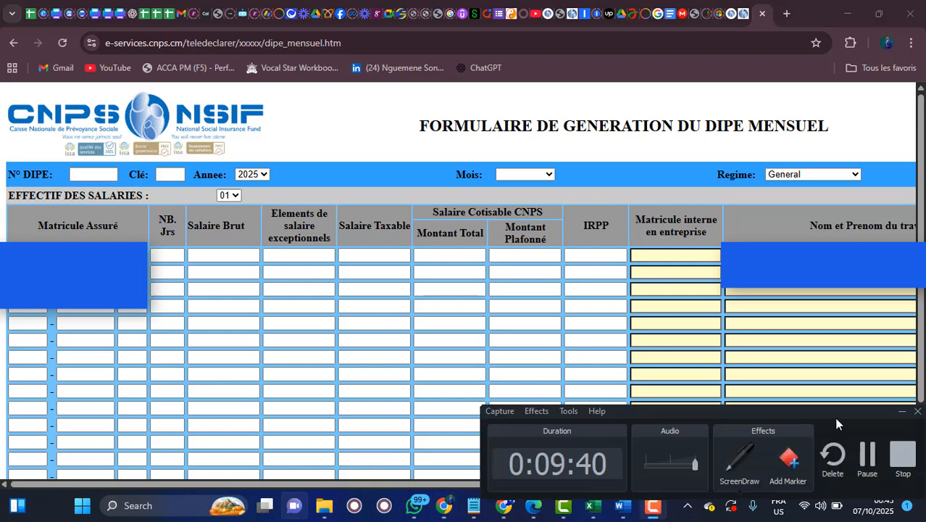
left_click(866, 459)
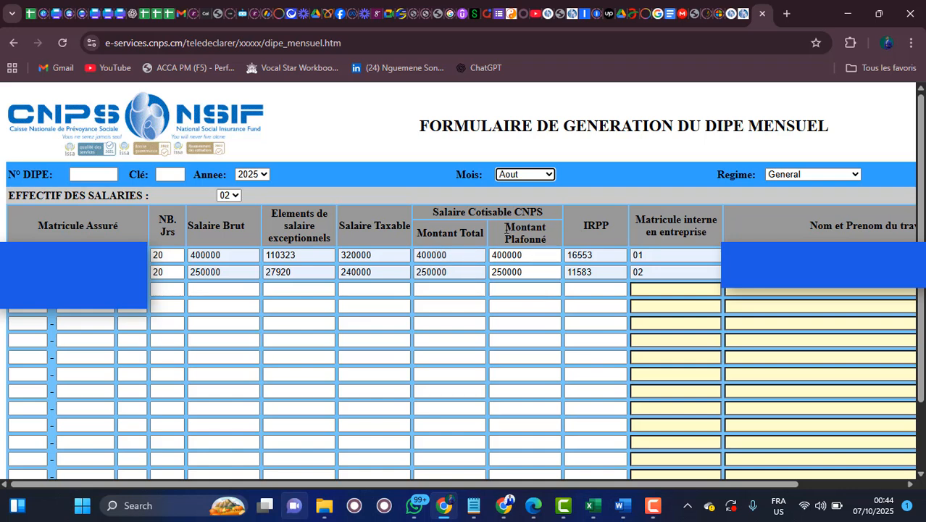
Compare Montant Plafonné with Montant Total under Salaire Cotisable CNPS and review both employees' rows down to the end of the form.
left_click_drag(506, 229, 547, 240)
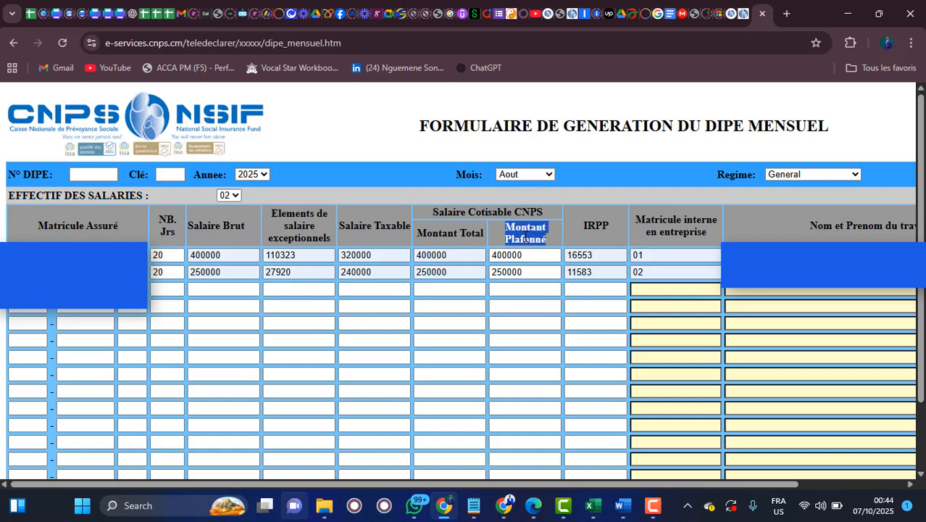
left_click(529, 240)
left_click_drag(448, 254, 415, 255)
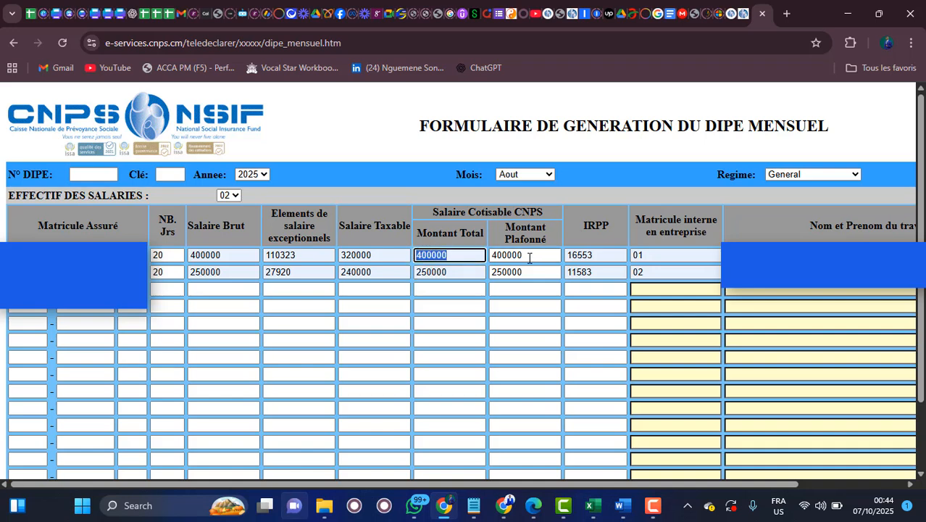
left_click_drag(529, 256, 415, 254)
scroll(523, 271, "down", 1)
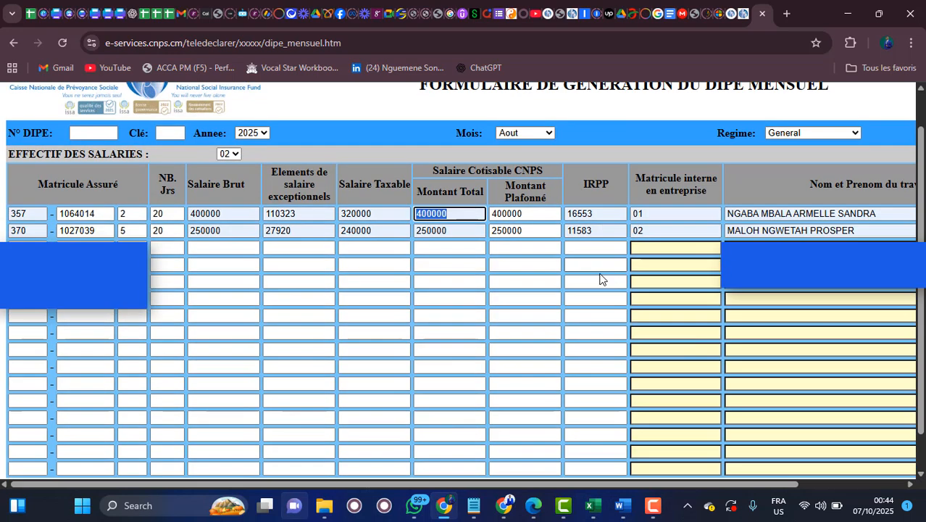
scroll(599, 275, "up", 1)
scroll(579, 287, "down", 1)
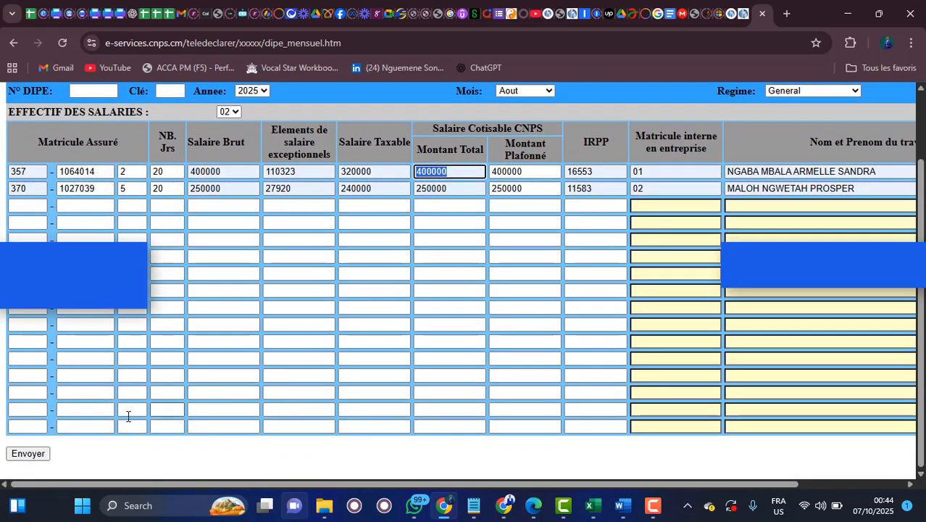
Submit the completed monthly DIPE form, download the converted DIPE text file, and check its contents.
left_click(29, 454)
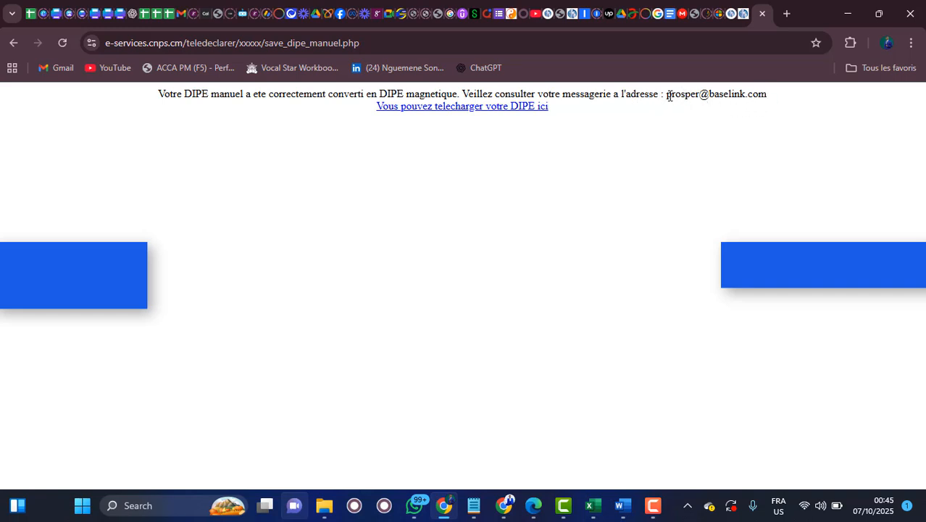
left_click_drag(668, 96, 766, 92)
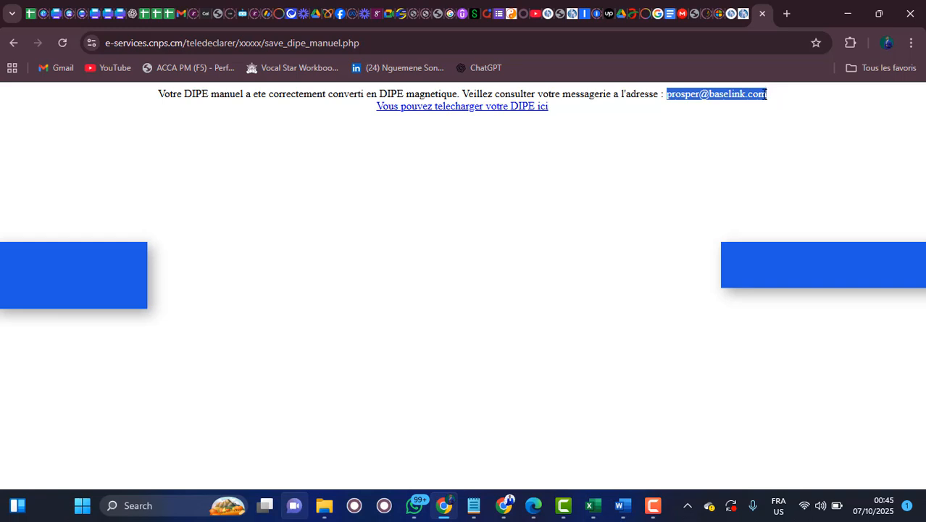
left_click(646, 143)
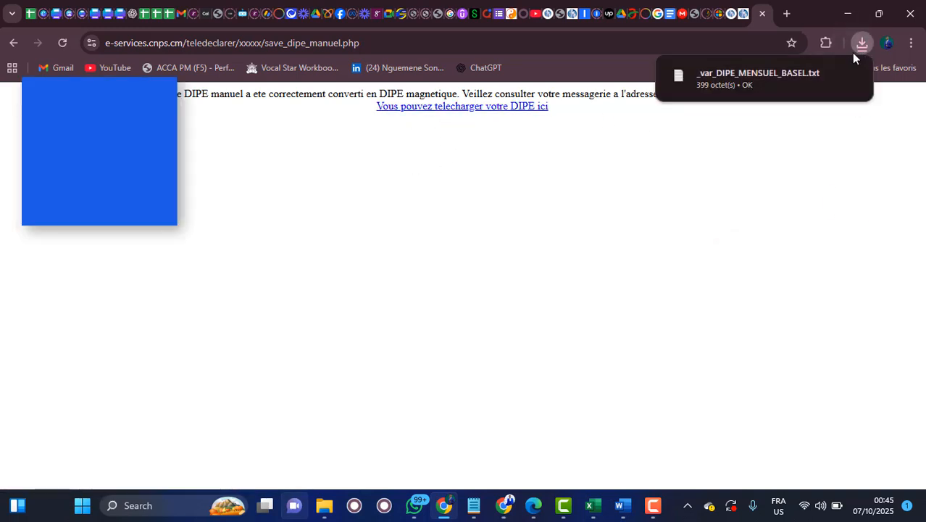
left_click(755, 82)
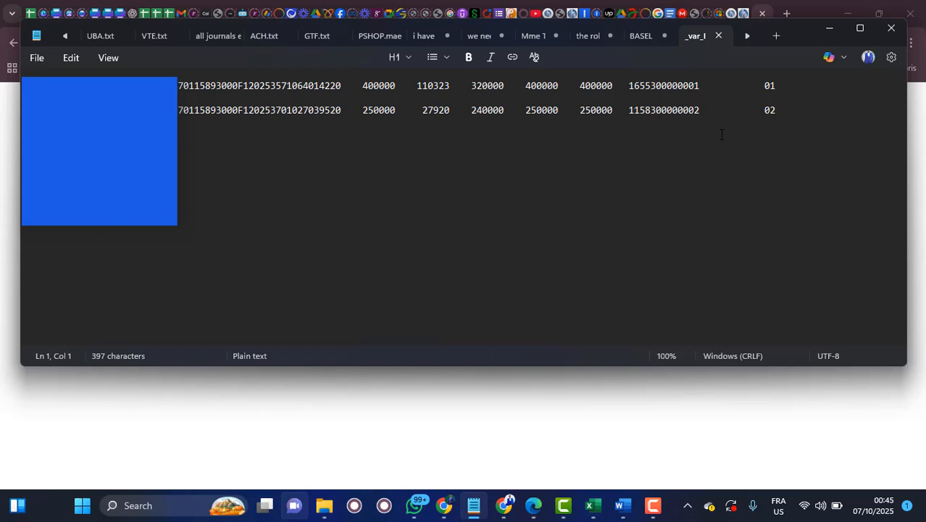
left_click(890, 30)
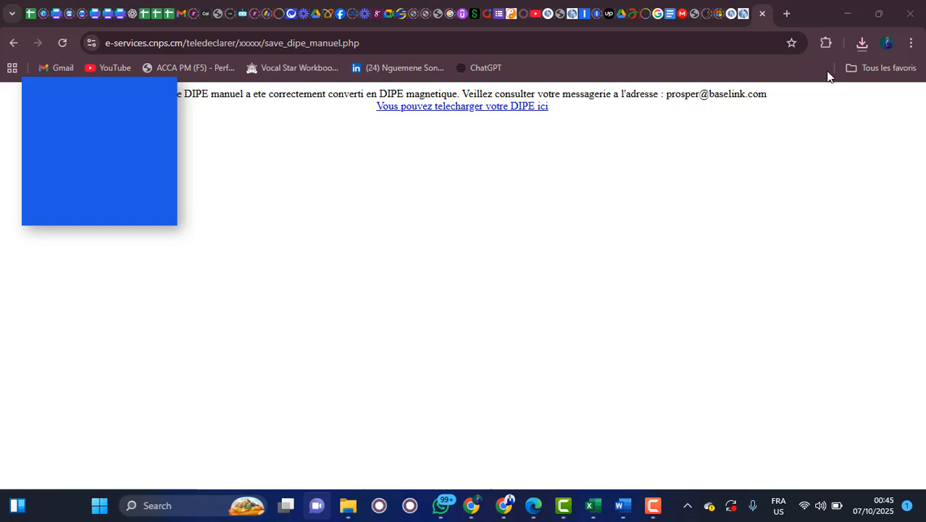
Go back to the employer area, open the Télédéclaration page, and set the portal language to English.
left_click(747, 14)
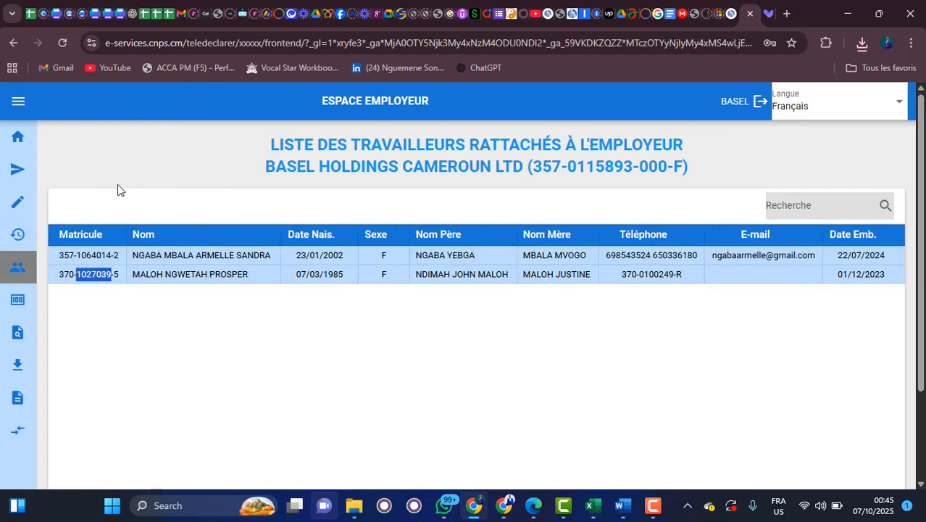
mouse_move(48, 176)
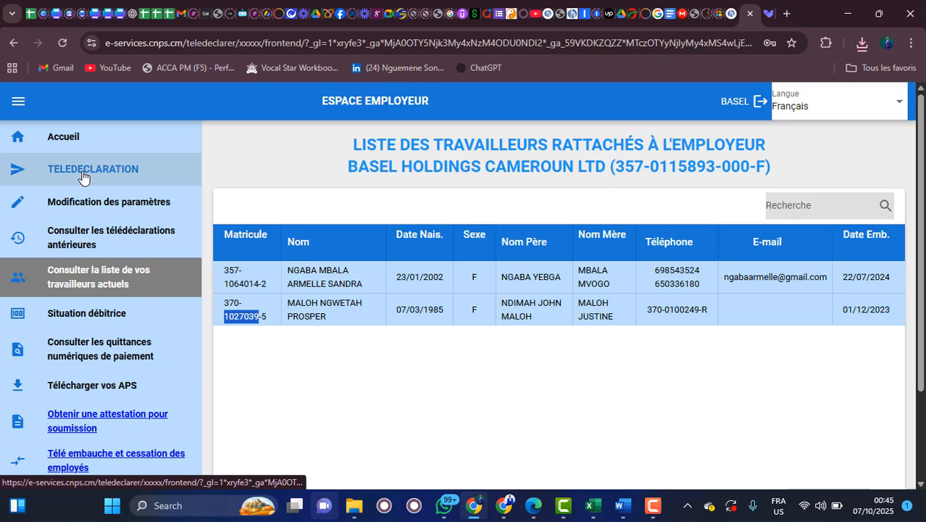
left_click(81, 171)
left_click(824, 108)
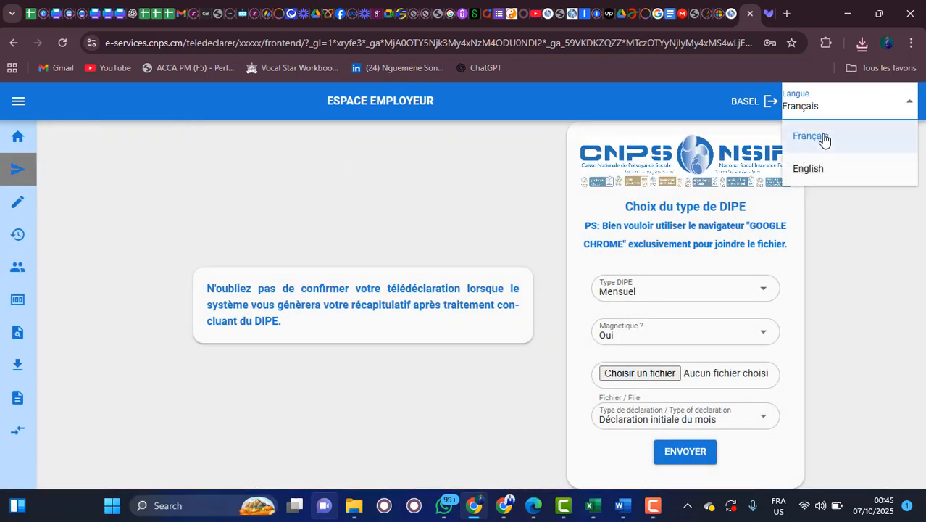
left_click(819, 171)
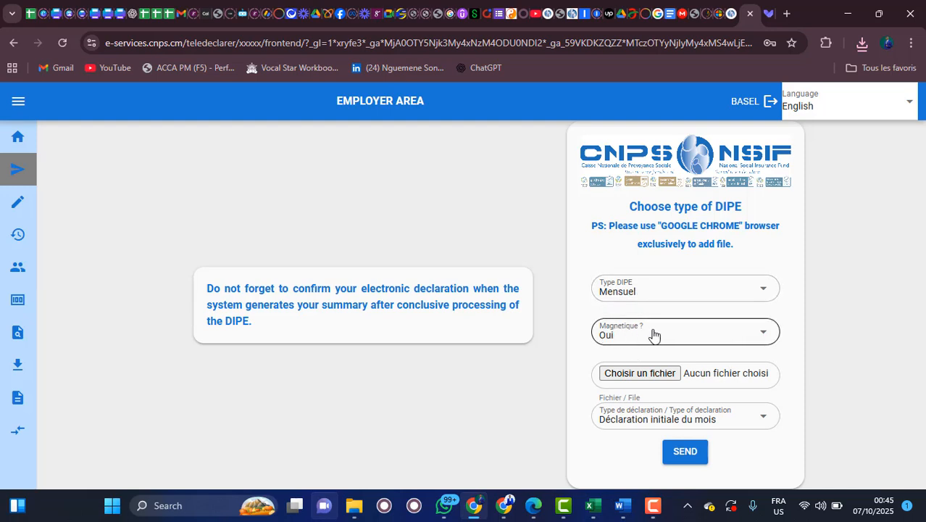
Attach the _var_DIPE_MENSUEL_BASEL text file from Downloads to the monthly DIPE declaration.
left_click(641, 374)
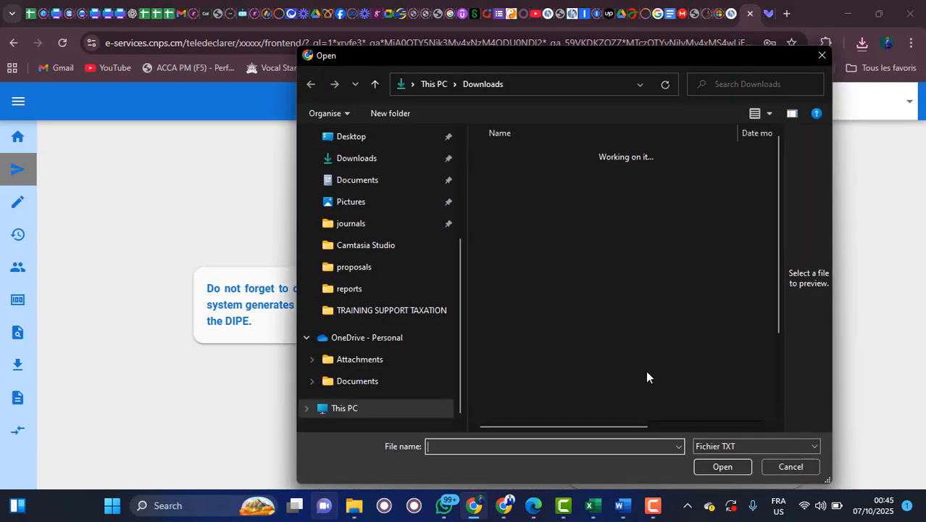
left_click(577, 175)
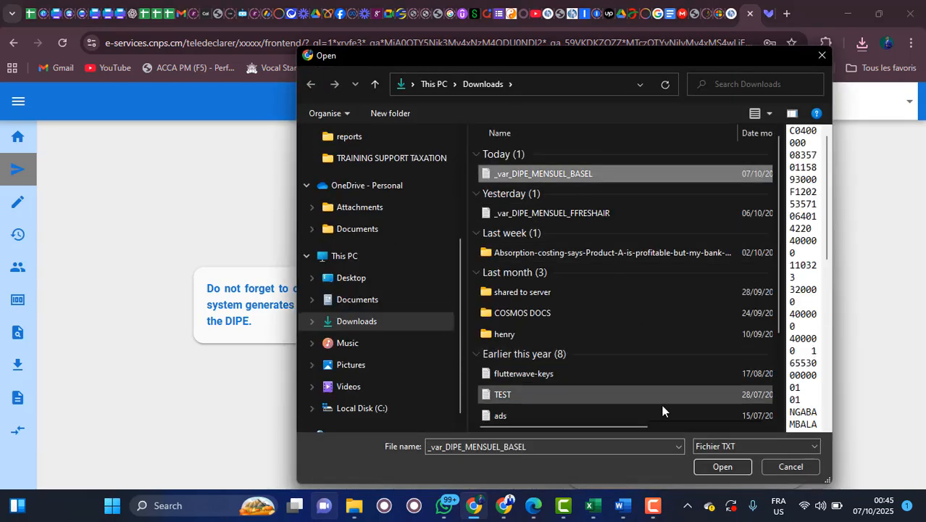
left_click(721, 466)
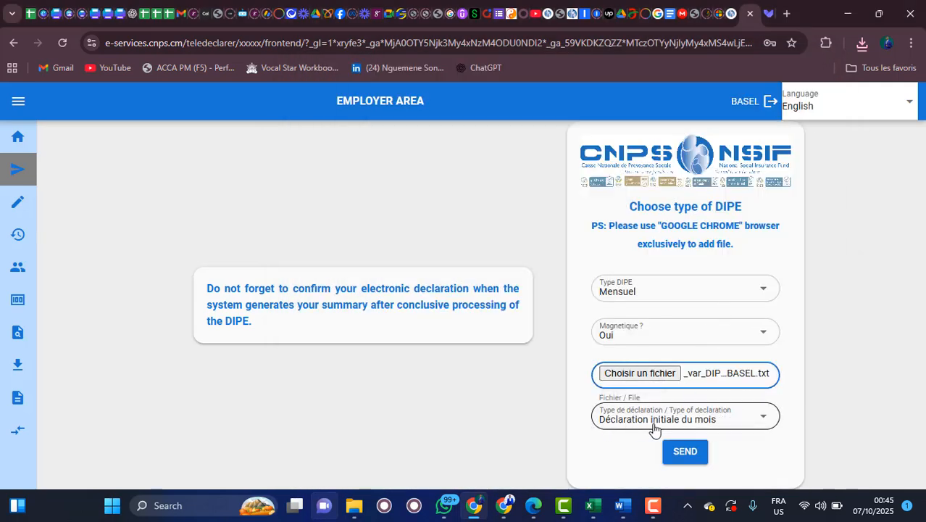
Review the declaration type options, keep Déclaration initiale du mois, and send the attached DIPE file.
left_click(759, 419)
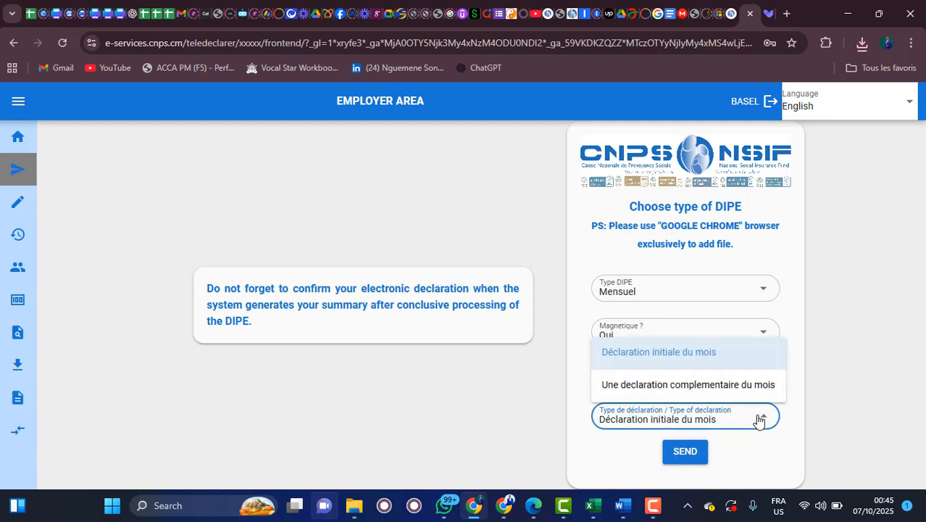
left_click(759, 419)
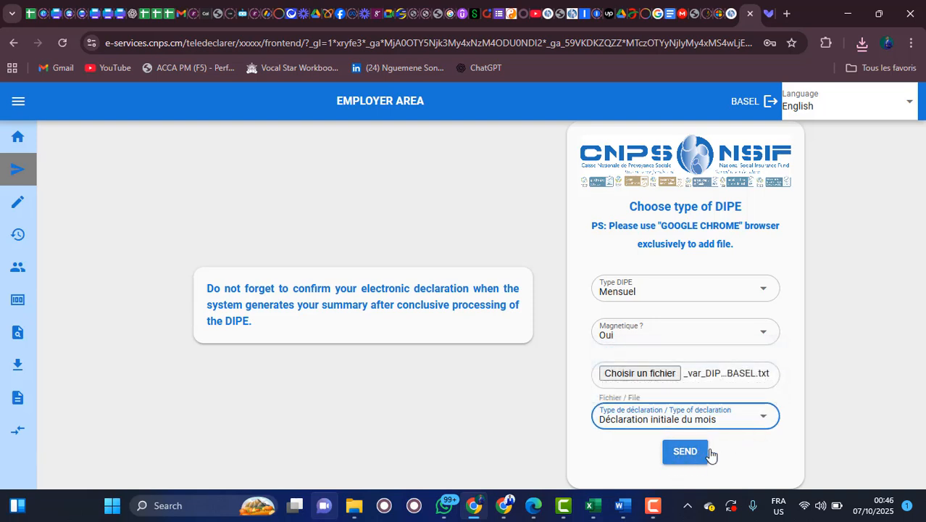
left_click(761, 416)
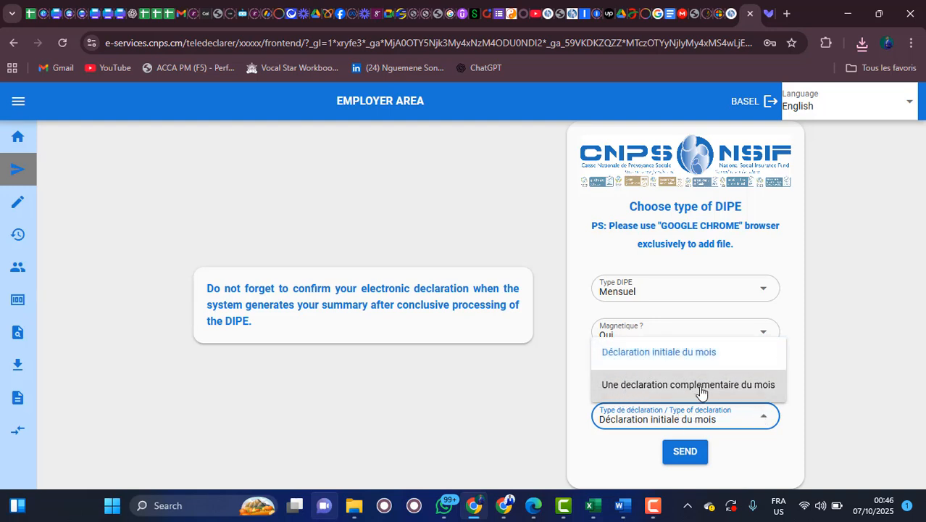
left_click(775, 457)
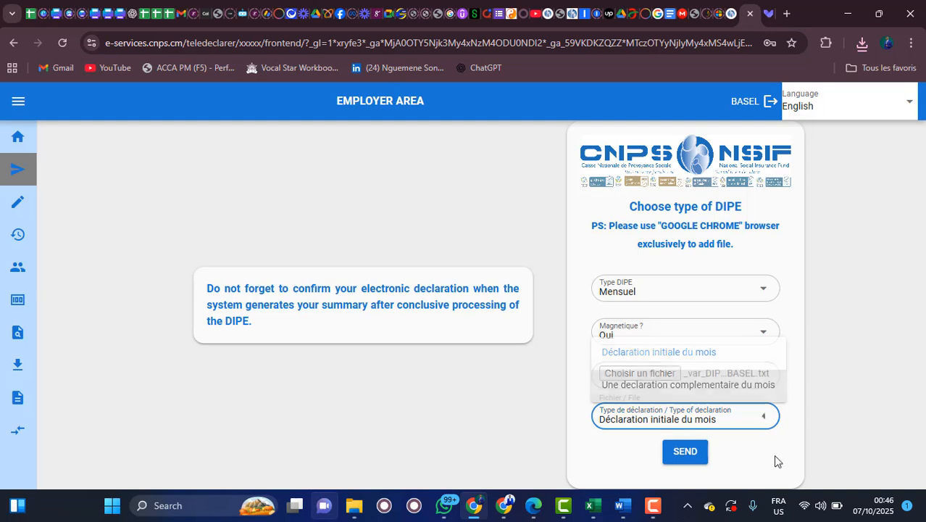
left_click(768, 19)
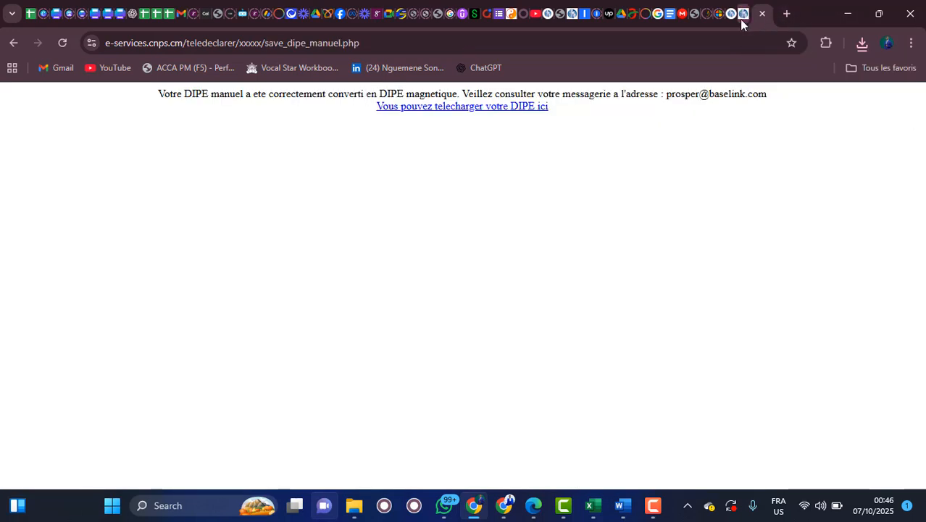
left_click(733, 14)
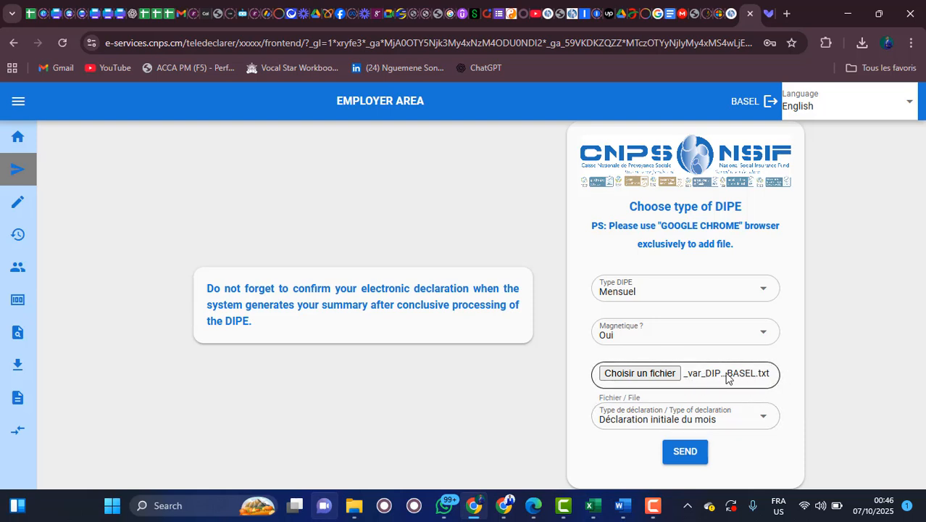
left_click(761, 418)
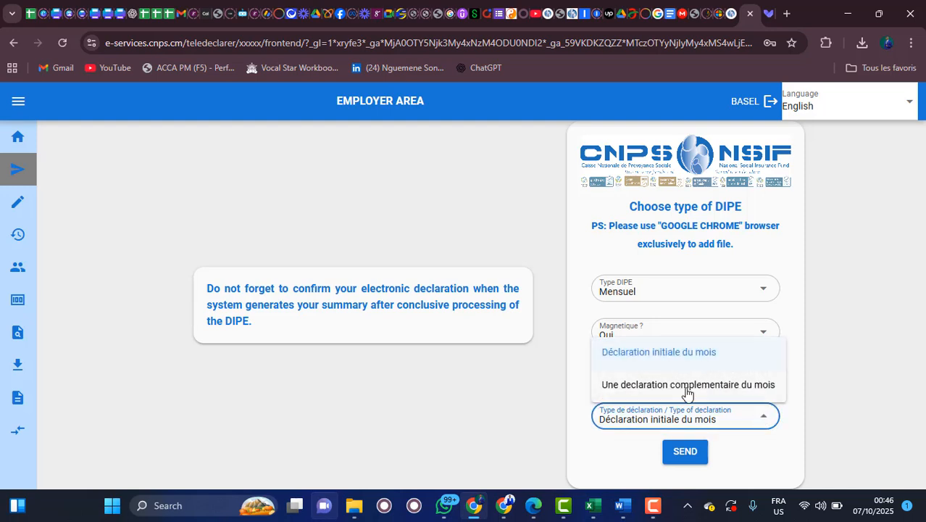
left_click(796, 415)
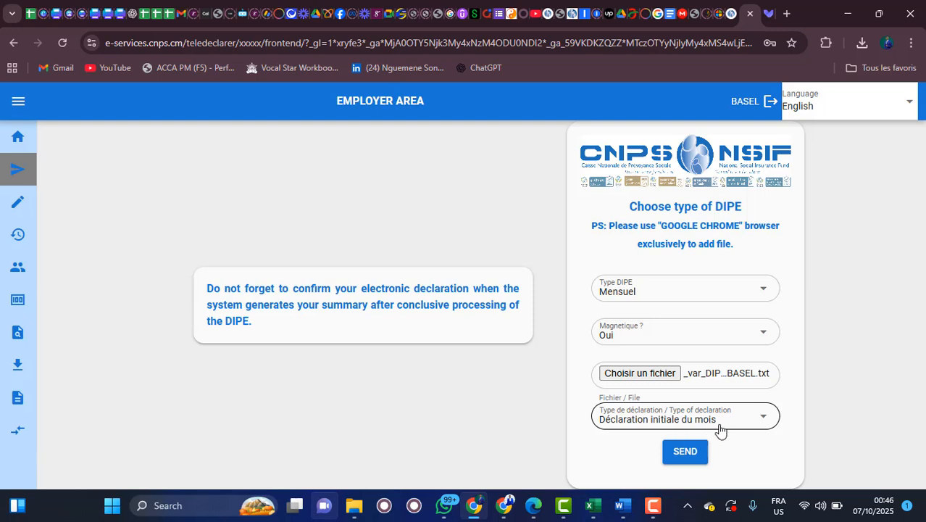
left_click(683, 449)
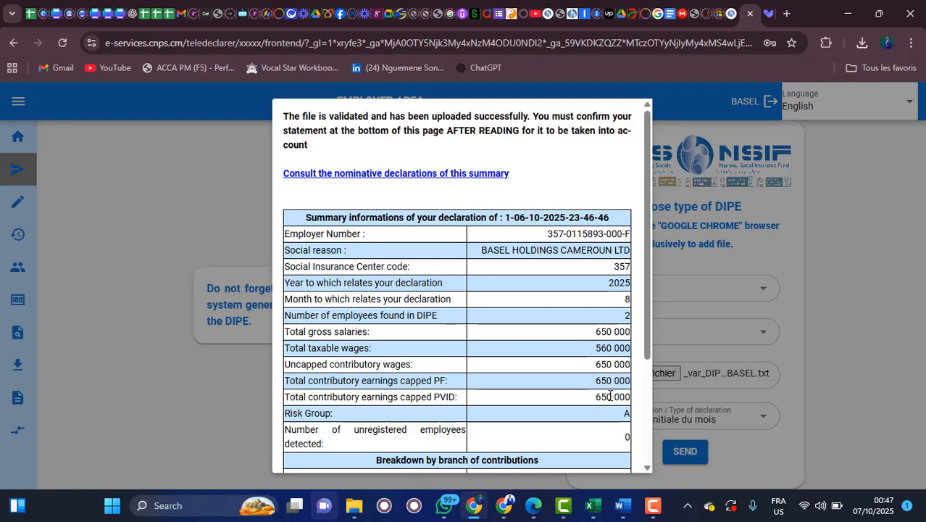
Examine the declaration summary's breakdown by branch of contributions, including the late penalty and total amount to pay.
scroll(610, 395, "down", 2)
scroll(606, 366, "down", 1)
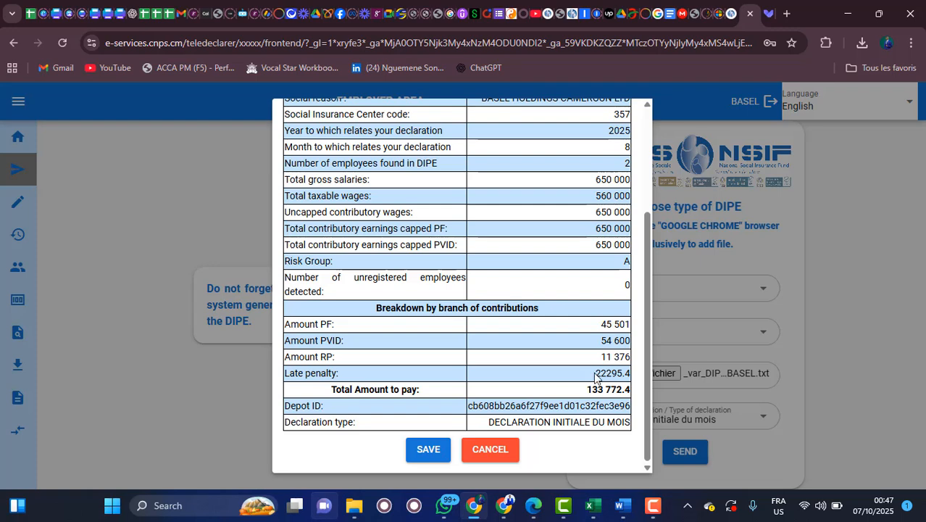
left_click_drag(596, 374, 634, 384)
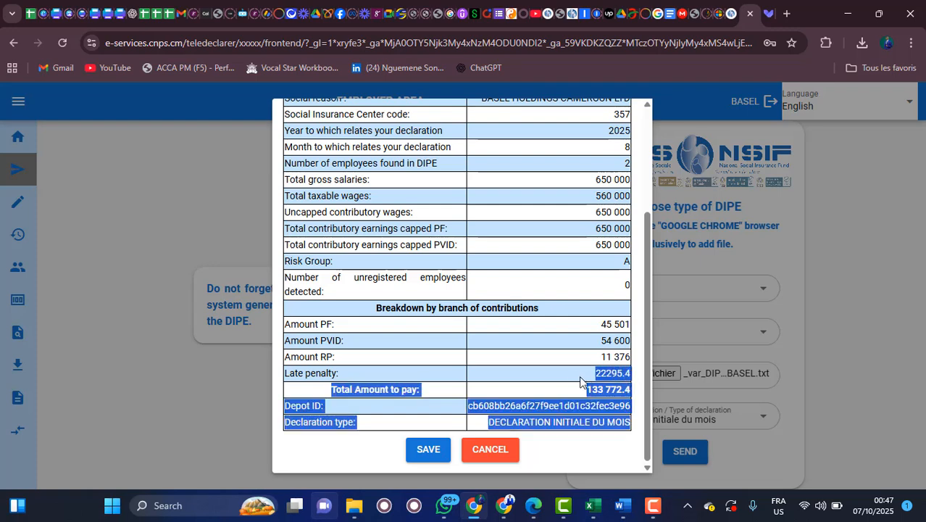
left_click(611, 384)
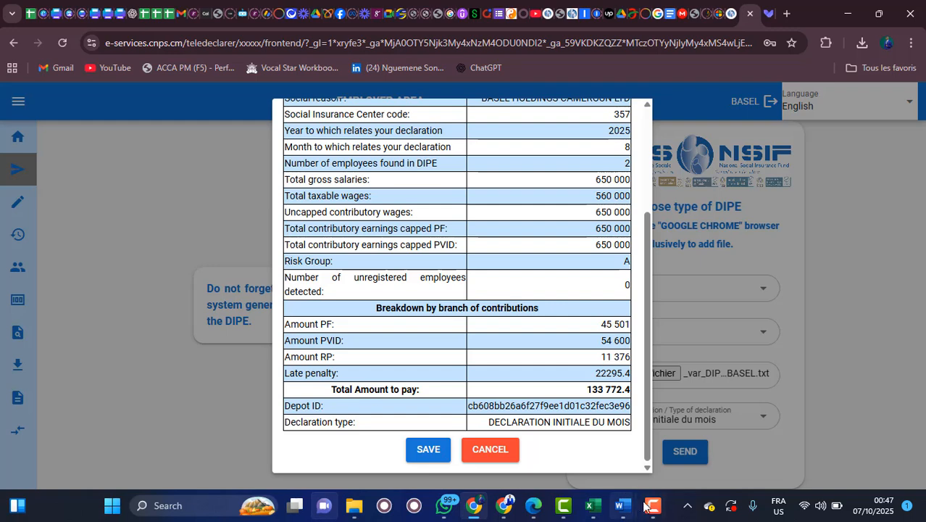
Switch to the LOGICIEL DE PAIE BANTU CONSULTING1 workbook and compare its employer charge totals for PVID, PF and RP with the portal's contribution breakdown.
mouse_move(595, 507)
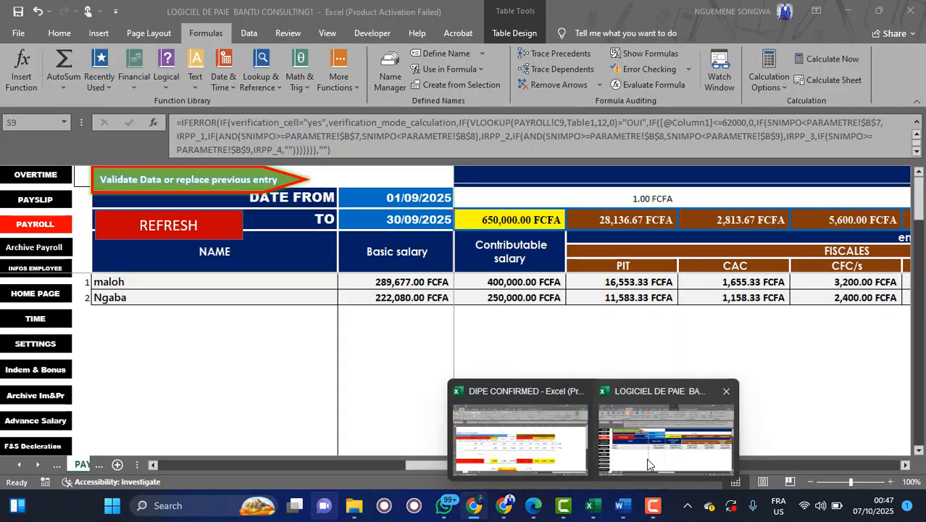
left_click(646, 461)
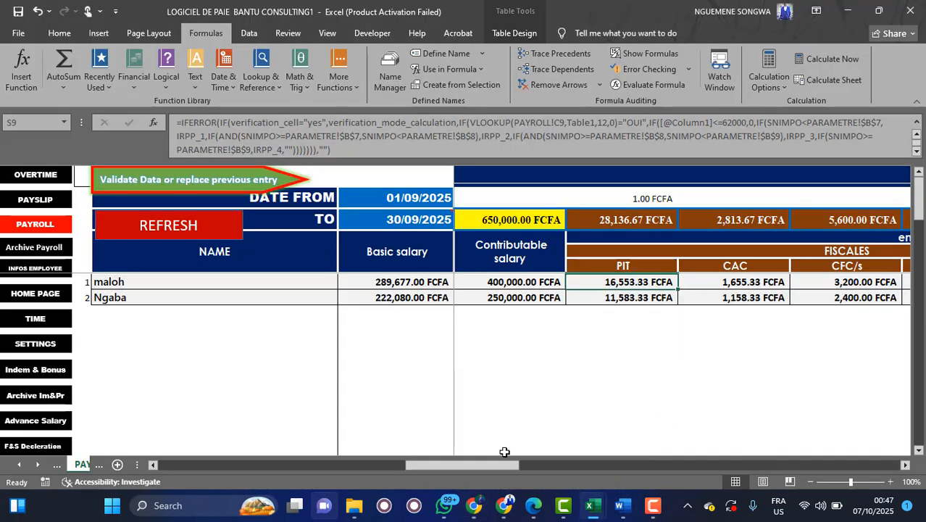
left_click_drag(498, 465, 719, 442)
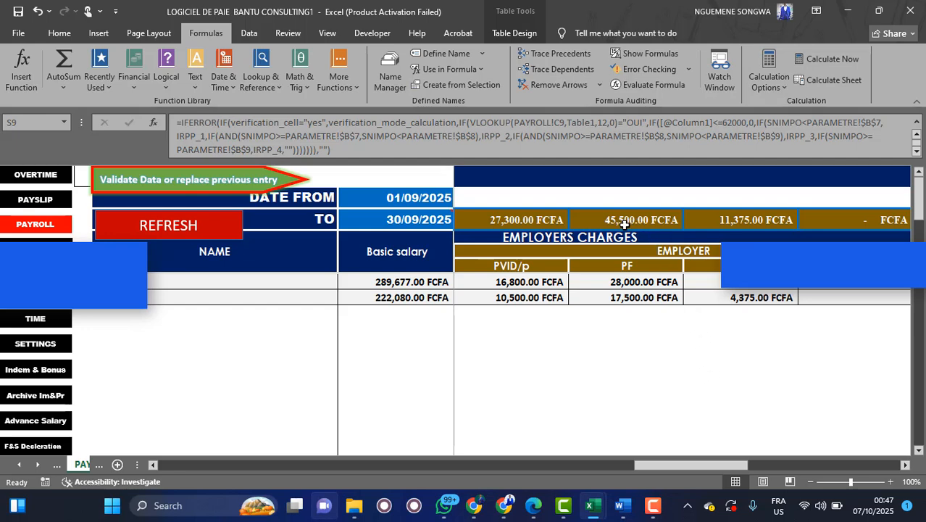
key("alt+Tab")
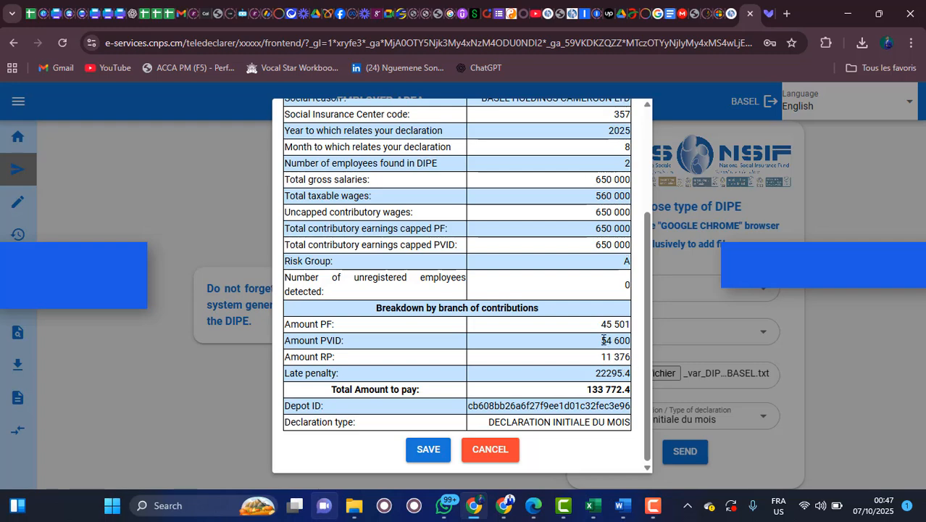
key("alt+Tab")
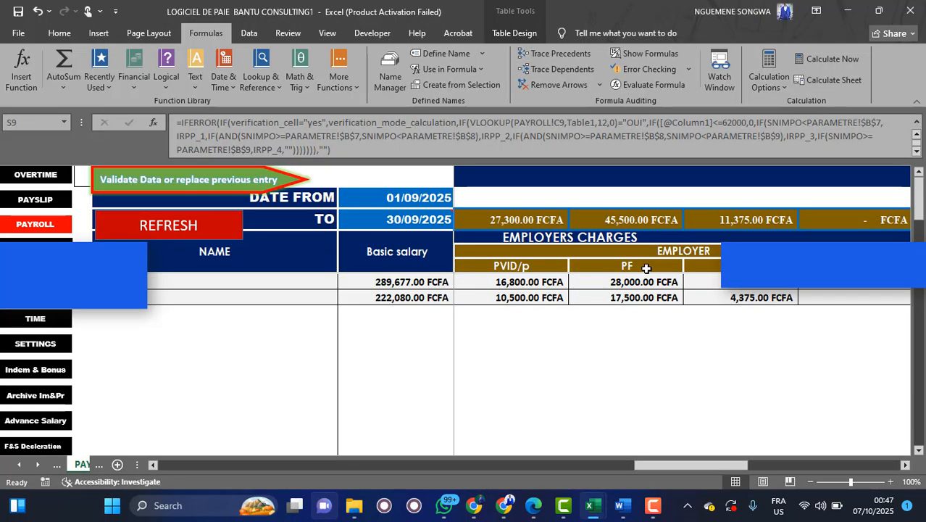
key("alt+Tab")
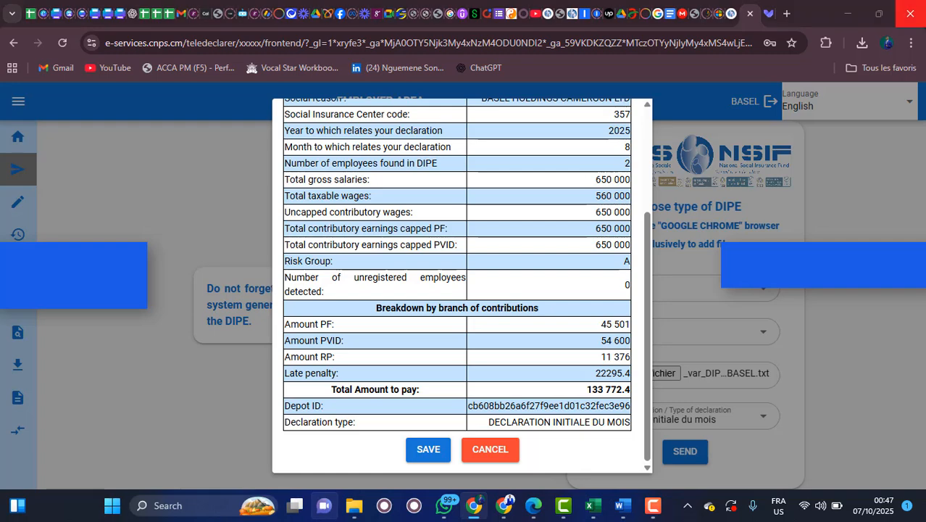
key("alt+Tab")
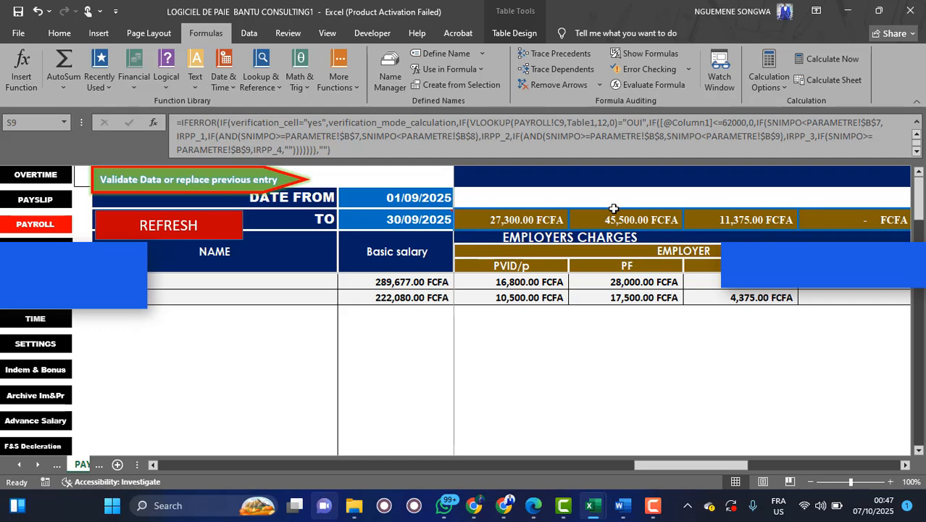
key("alt+Tab")
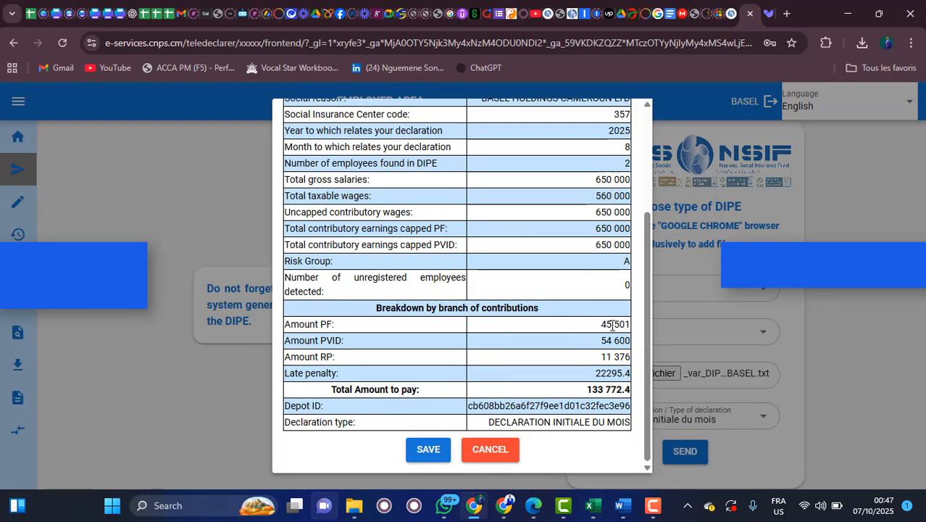
key("alt+Tab")
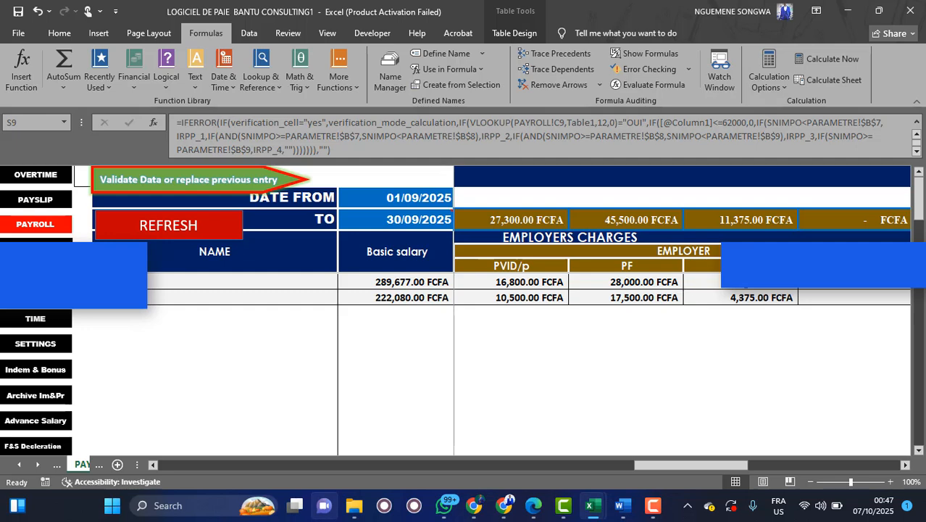
key("alt+Tab")
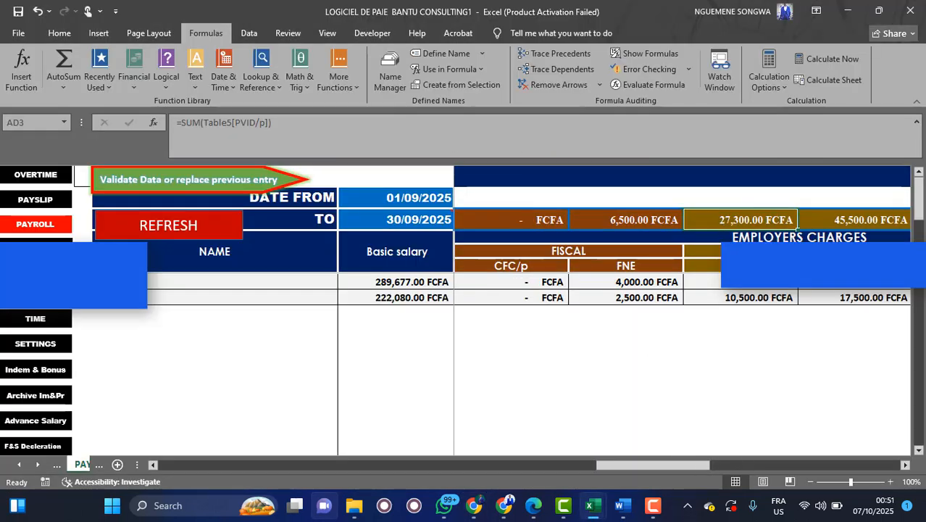
Select the employer PVID/p total together with the employee PVID/s total in the payroll header to read their sum.
left_click(743, 294)
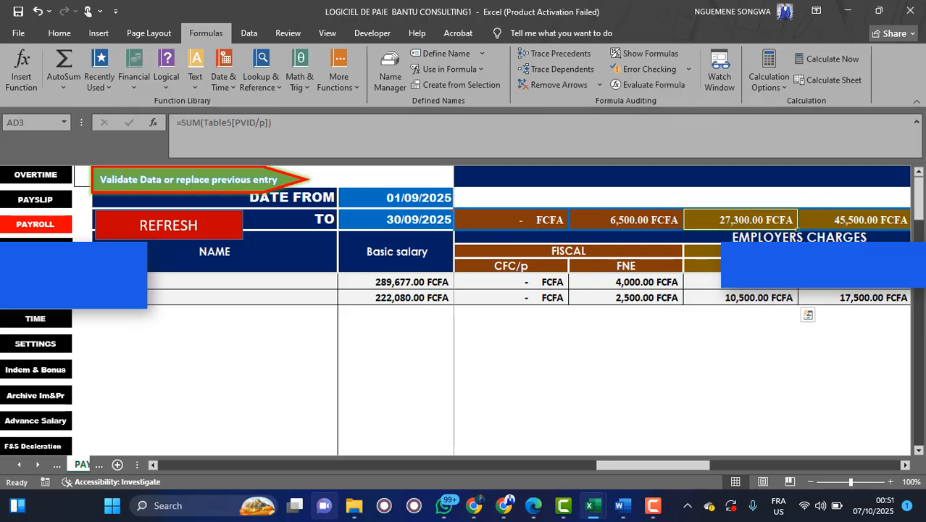
left_click_drag(696, 462, 597, 464)
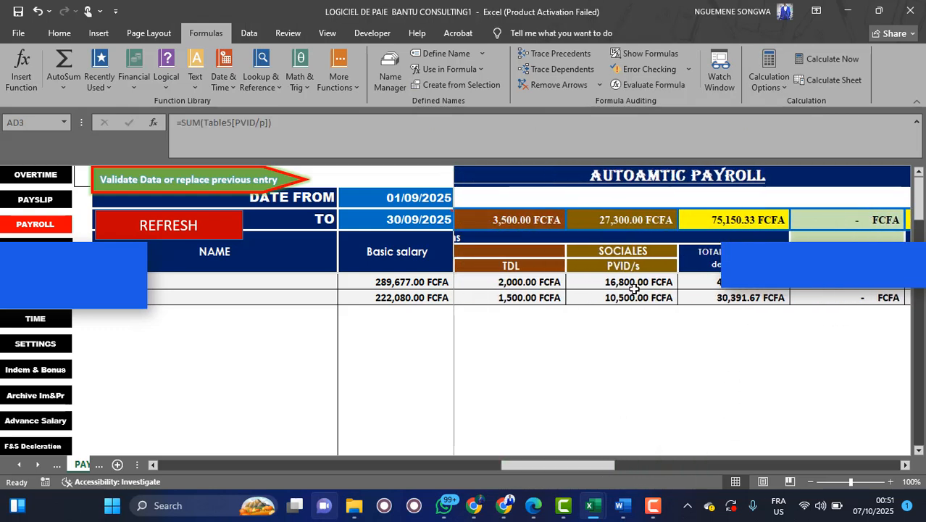
left_click(641, 219)
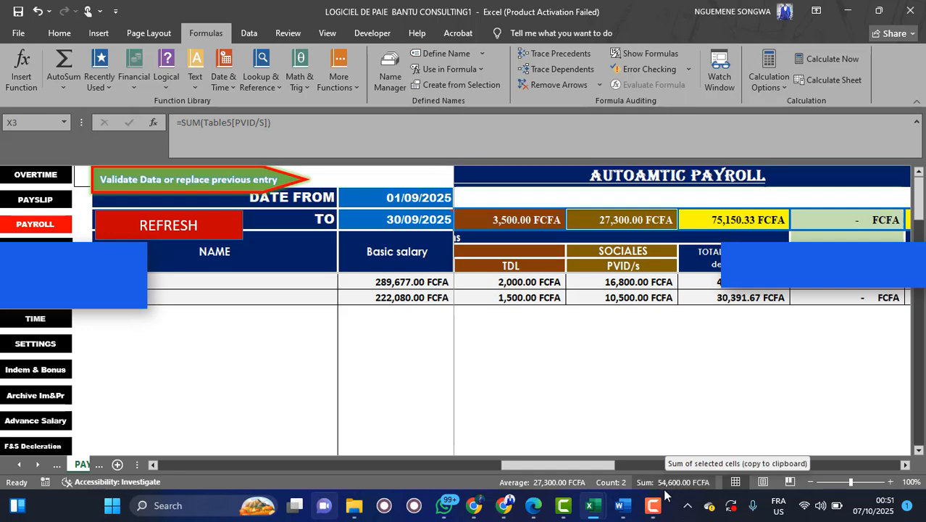
Switch to the Chrome declaration summary and compare its gross and contributory wage totals with the contributable salary total in the Excel payroll.
mouse_move(531, 512)
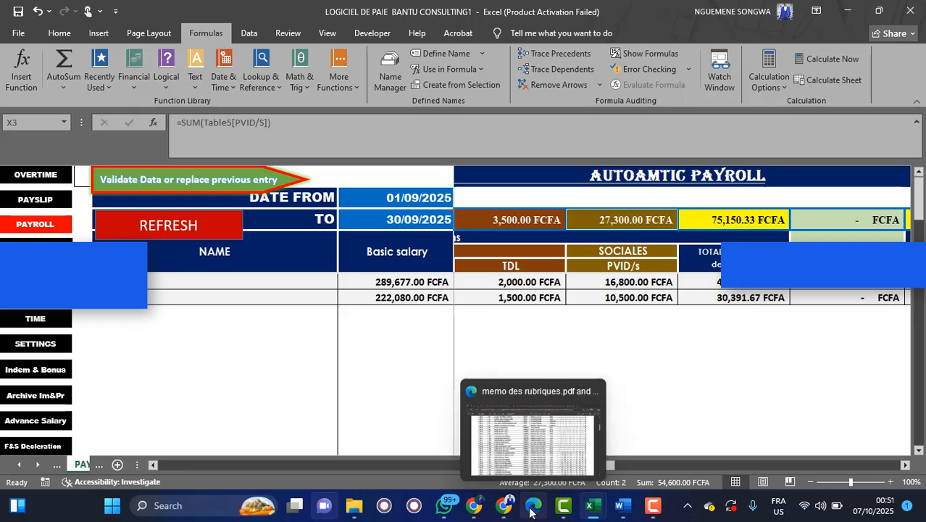
mouse_move(503, 510)
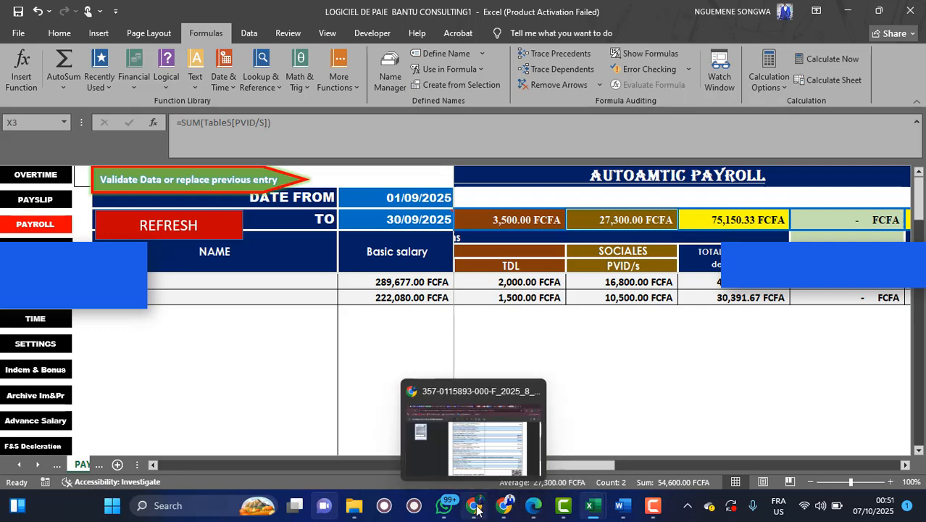
left_click(474, 434)
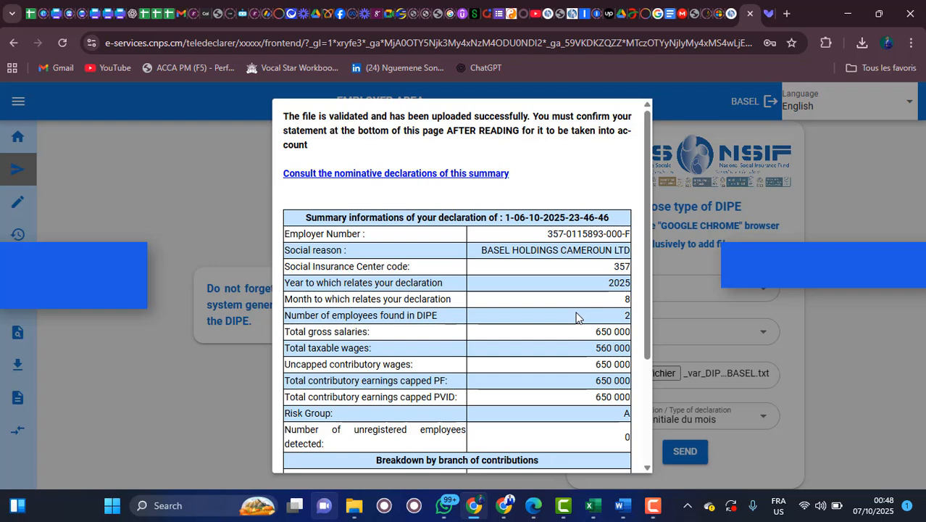
scroll(576, 317, "down", 3)
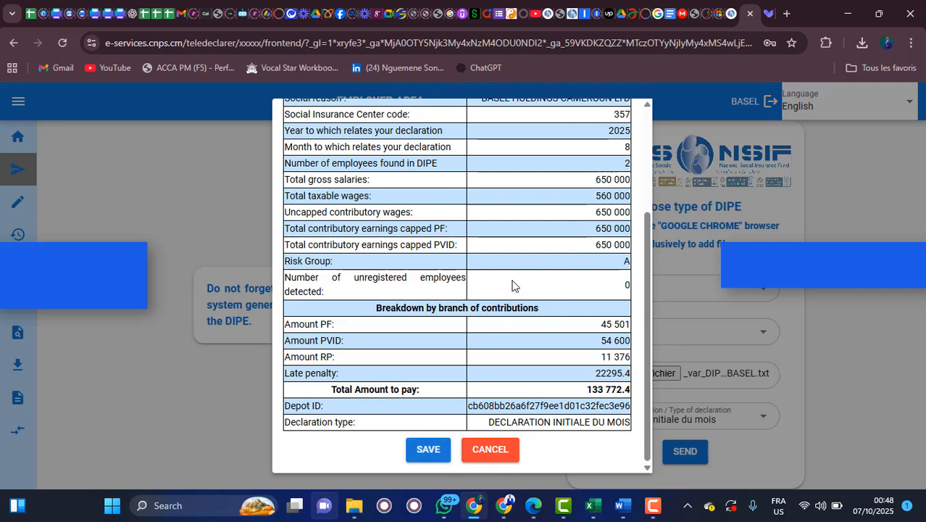
scroll(543, 279, "up", 1)
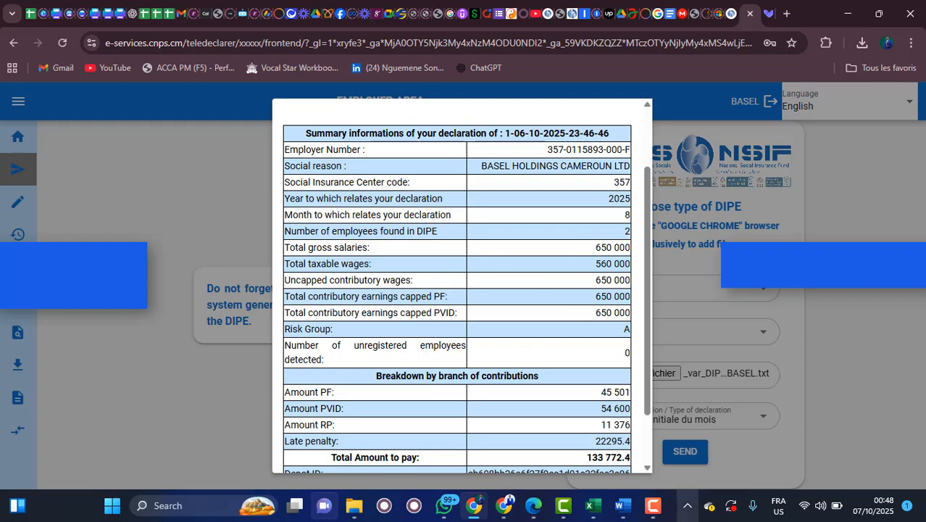
key("super+Tab")
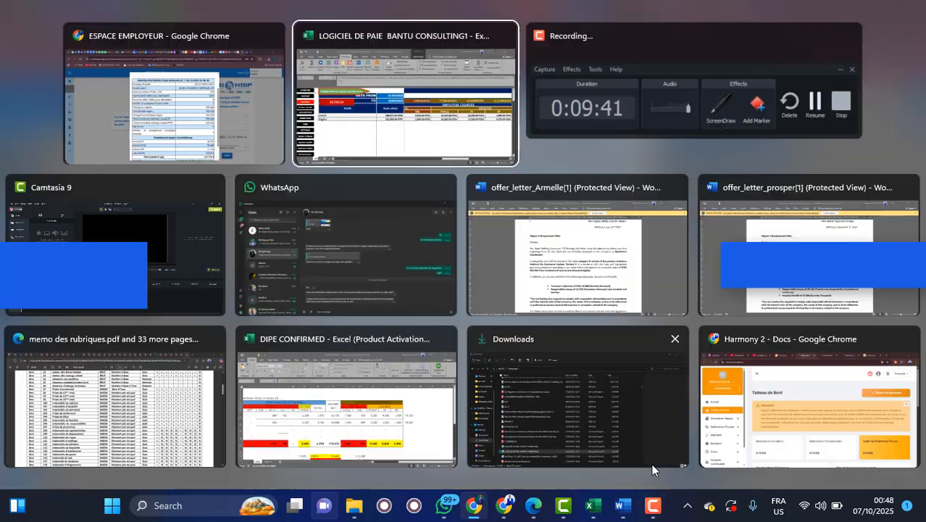
left_click(403, 118)
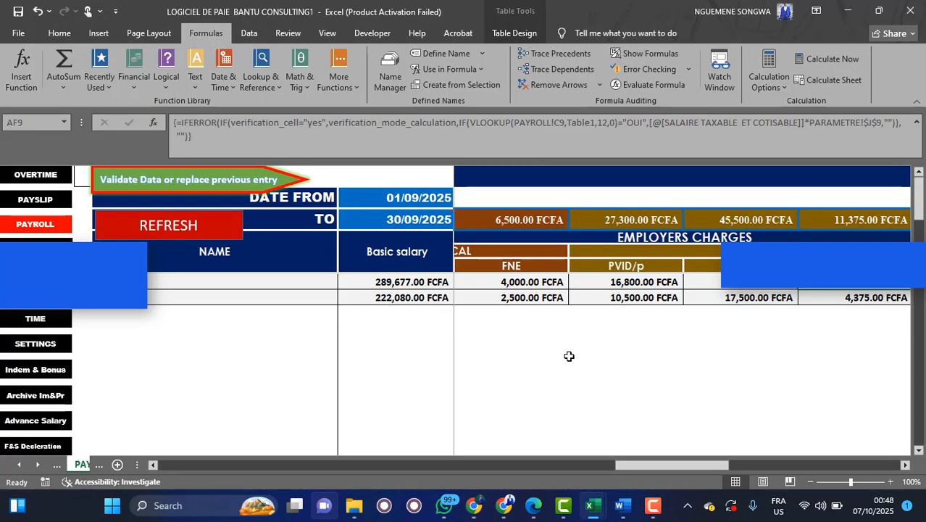
left_click_drag(692, 468, 476, 473)
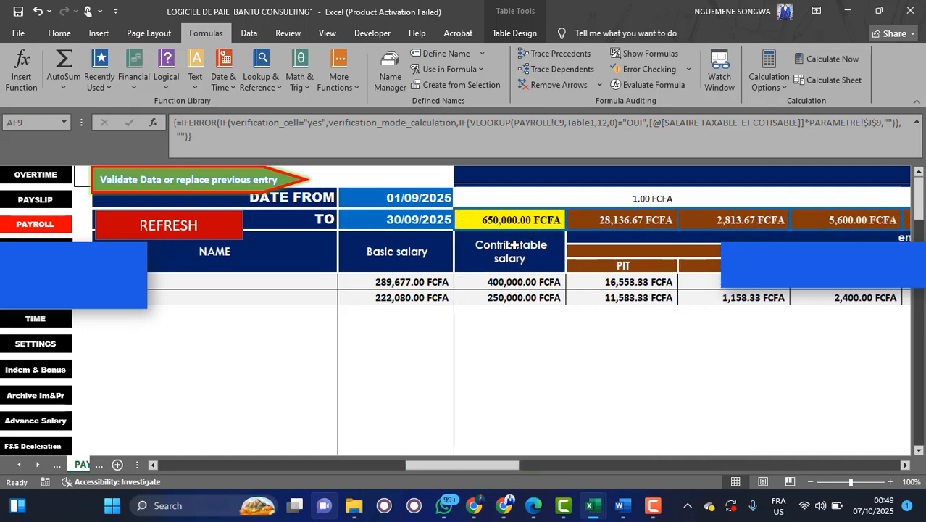
key("alt+Tab")
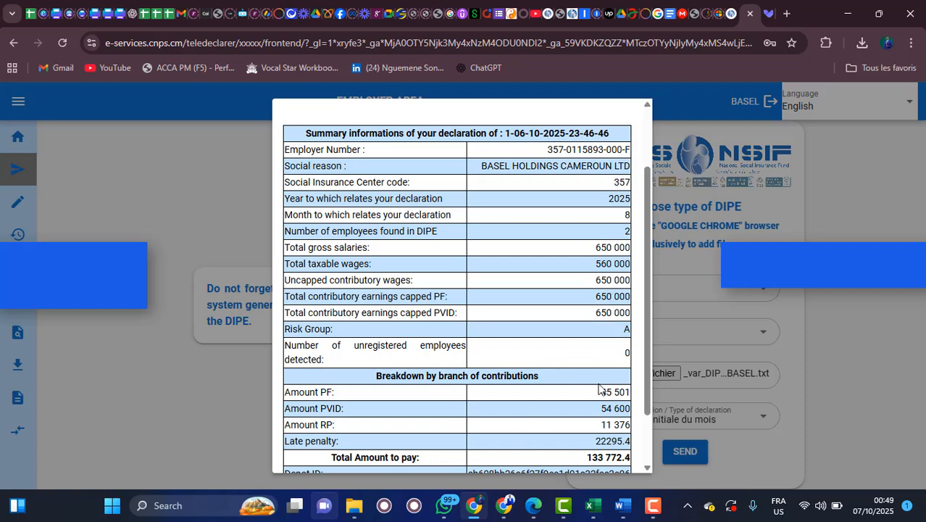
Save the reviewed DIPE declaration, open its electronic declaration receipt as a PDF, and return to the registration dialog.
scroll(599, 389, "down", 2)
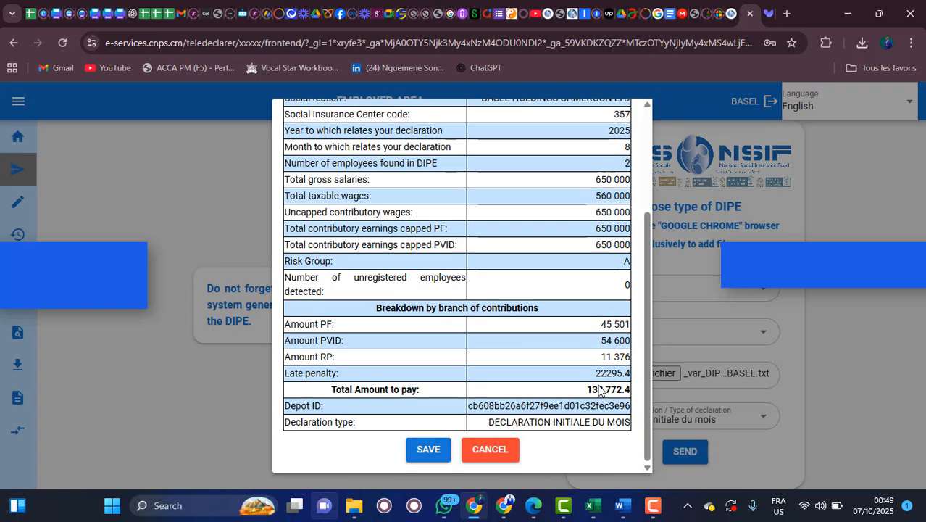
left_click(426, 451)
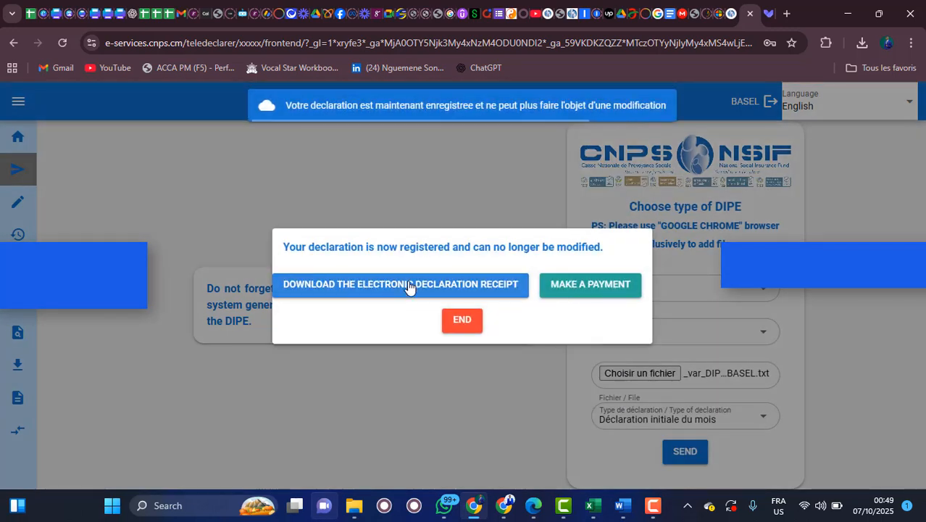
left_click(408, 284)
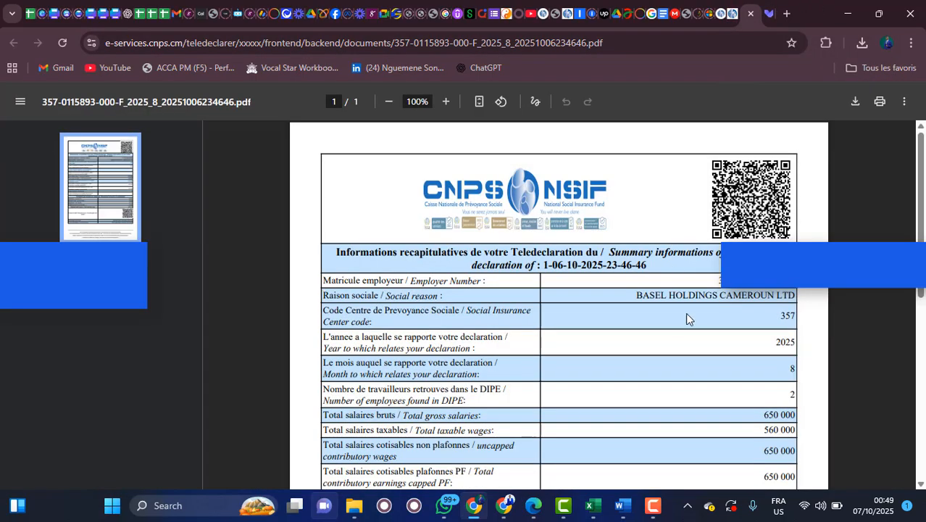
scroll(674, 334, "down", 5)
scroll(672, 329, "up", 5)
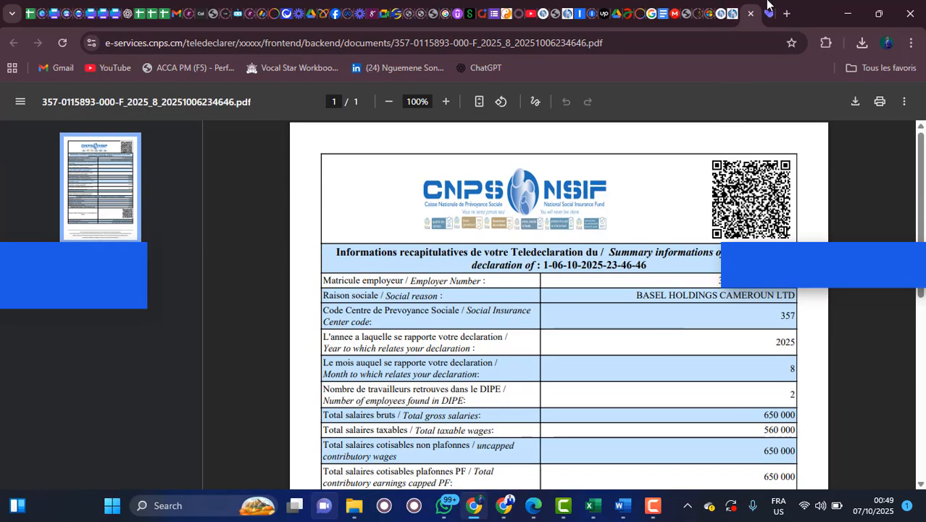
left_click(728, 20)
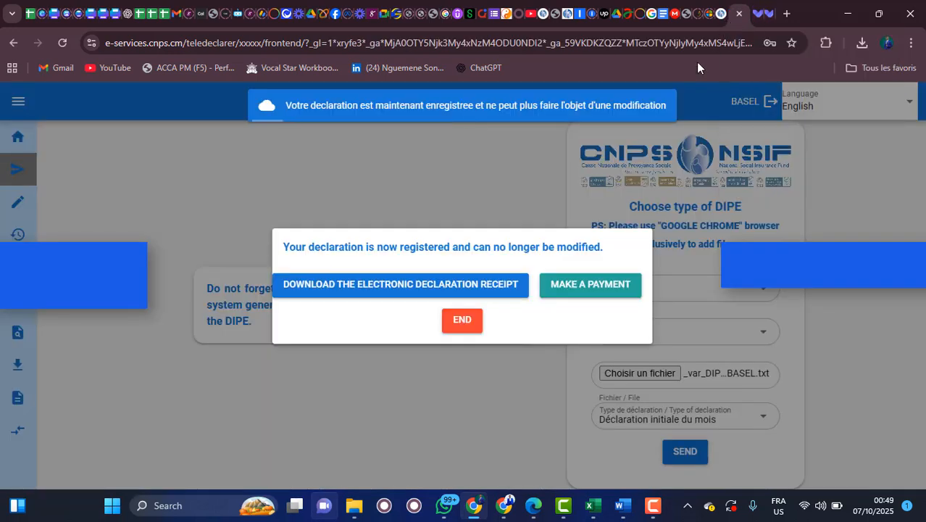
Open the online payment page for the registered declaration and check the amount due and the payment method offered.
left_click(591, 290)
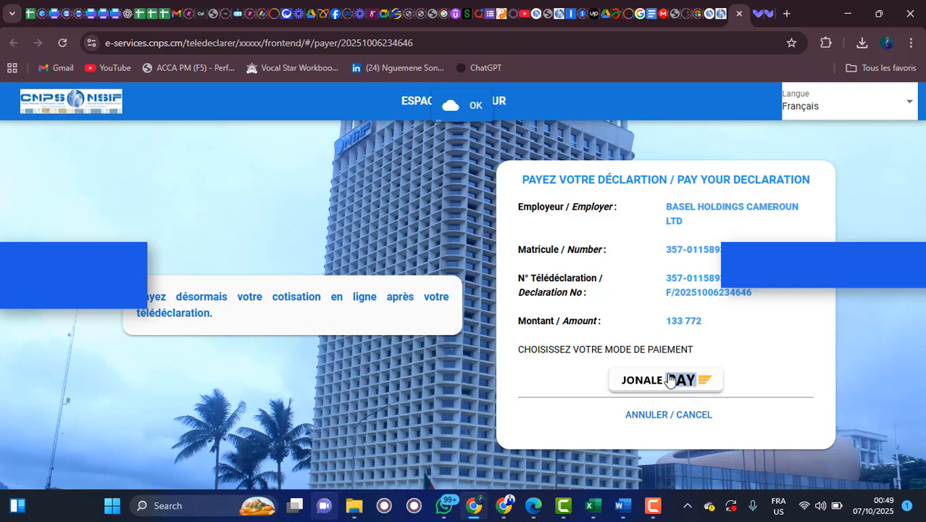
left_click_drag(668, 321, 718, 329)
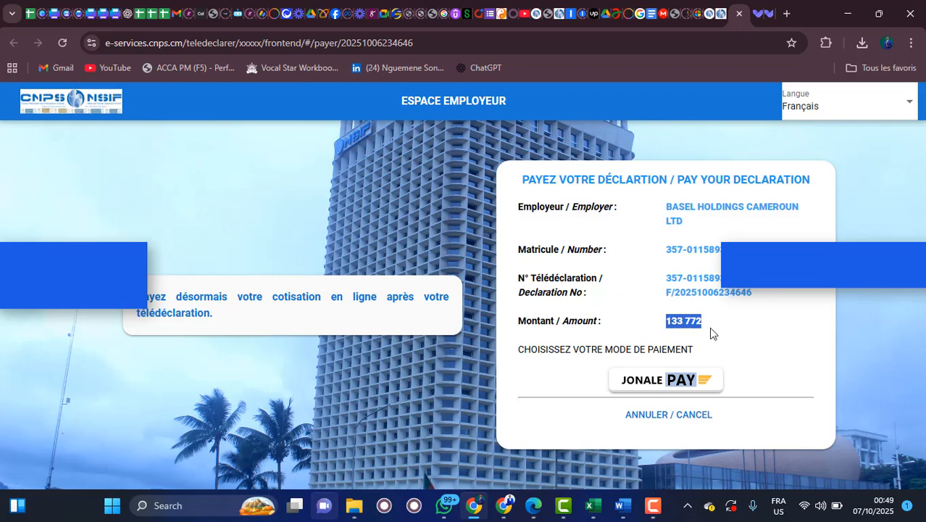
left_click(725, 350)
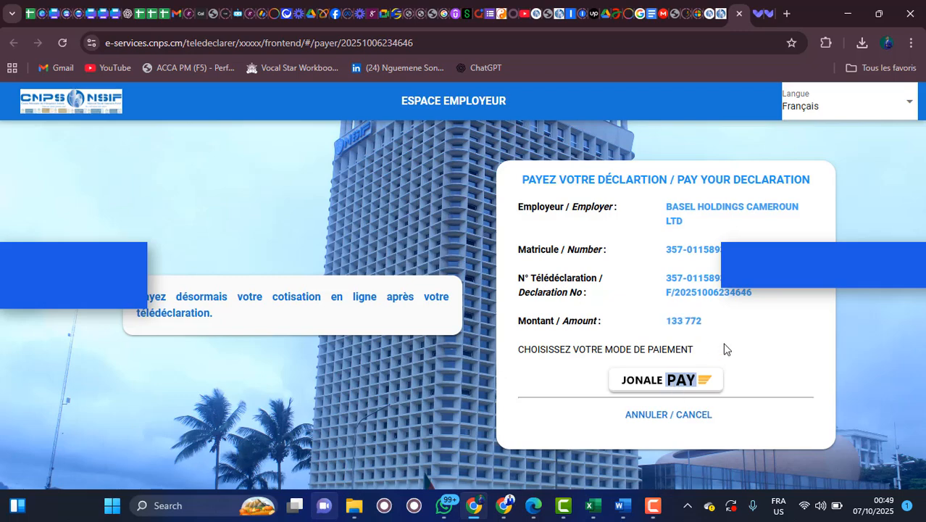
Return to the declaration receipt PDF and examine its wage totals, contribution breakdown, total to pay, payment QR code and payment deadline note.
left_click(756, 17)
scroll(607, 391, "down", 10)
scroll(605, 389, "up", 10)
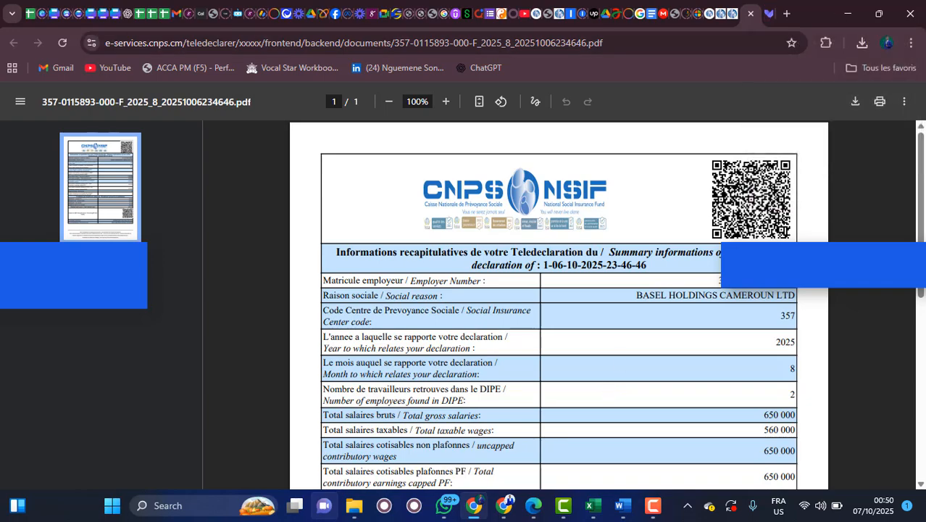
scroll(557, 304, "down", 2)
scroll(718, 283, "down", 3)
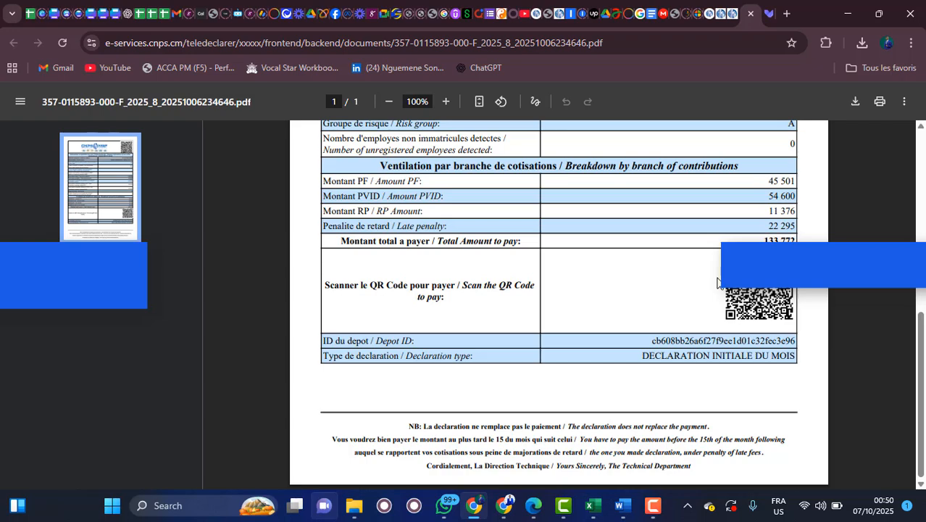
scroll(718, 282, "up", 5)
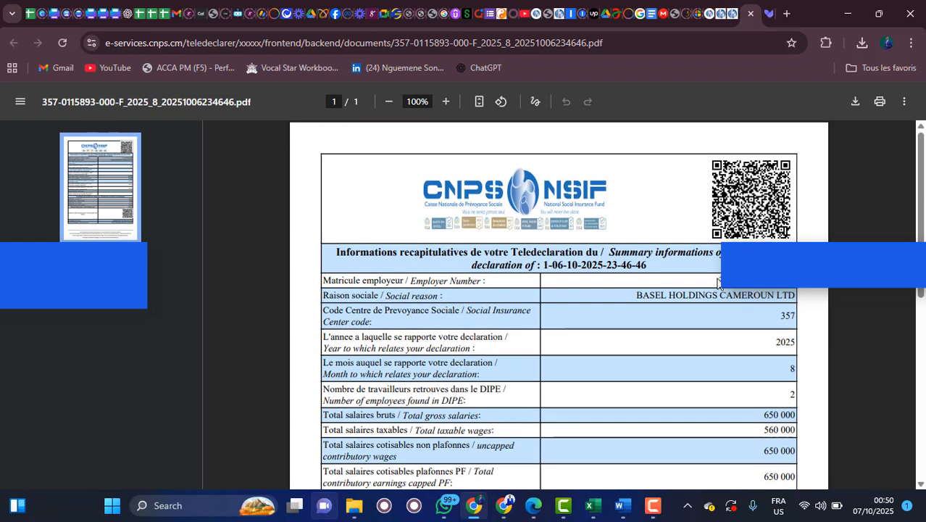
scroll(718, 282, "down", 4)
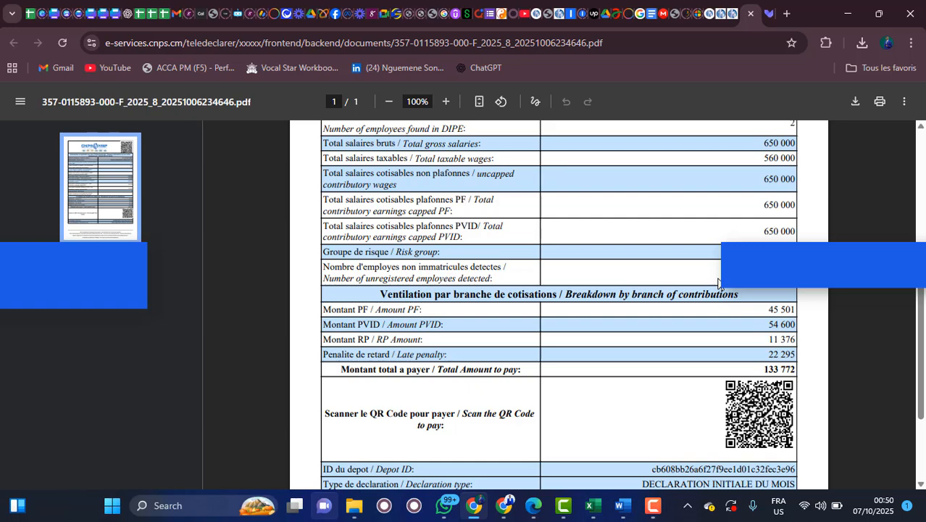
scroll(710, 281, "up", 1)
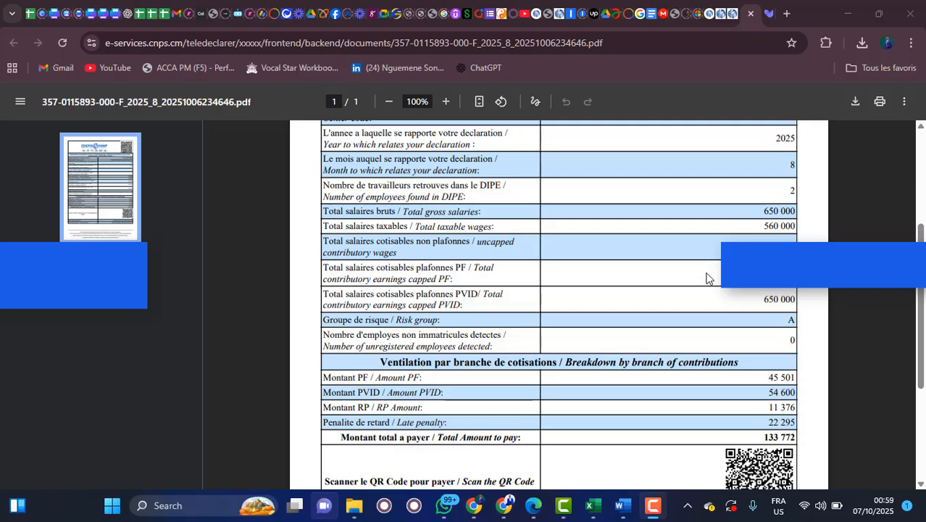
Check the month to which the declaration relates in the receipt PDF.
scroll(703, 279, "up", 3)
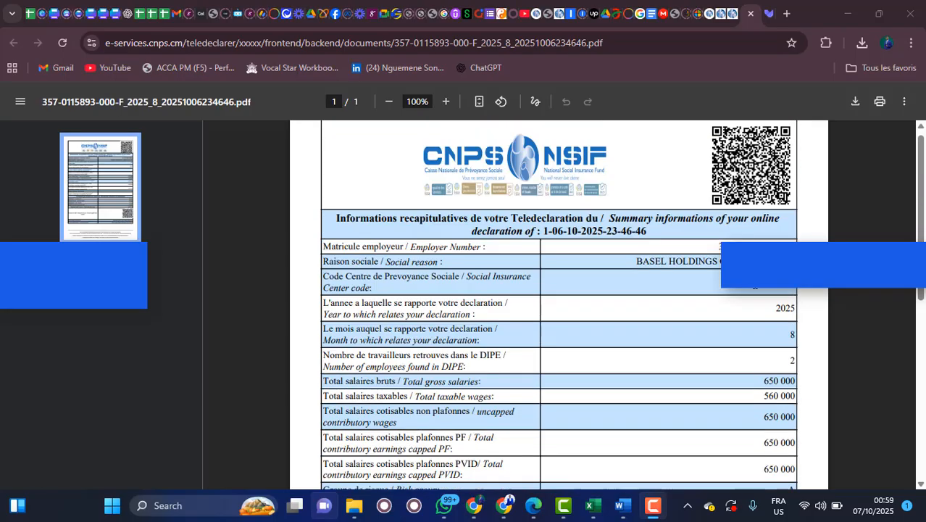
double_click(792, 368)
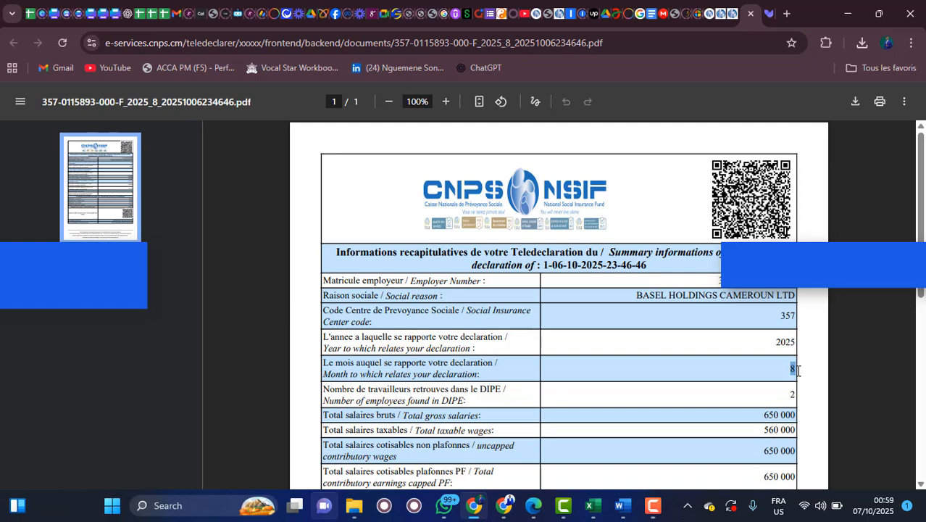
left_click(739, 377)
Switch to the Downloads folder in File Explorer and open the _var_DIPE_MENSUEL_BASEL text file in Notepad.
mouse_move(365, 509)
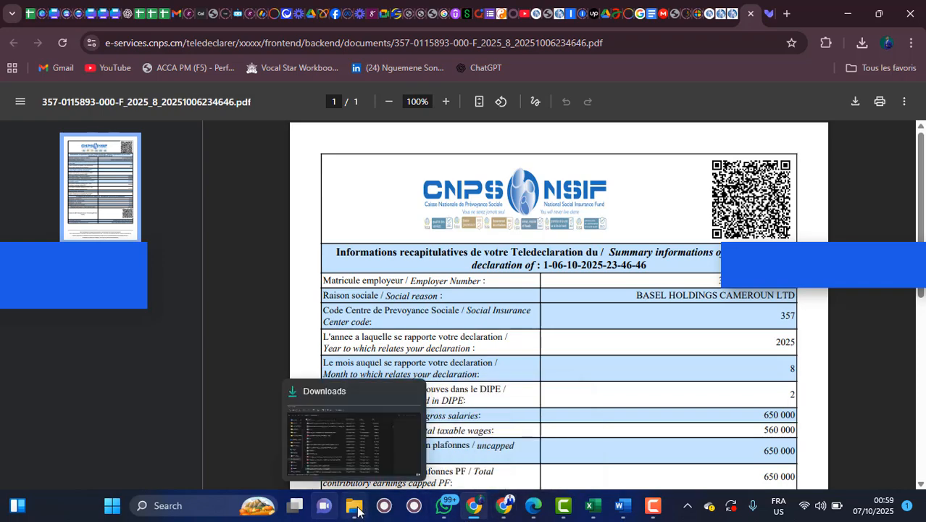
left_click(361, 431)
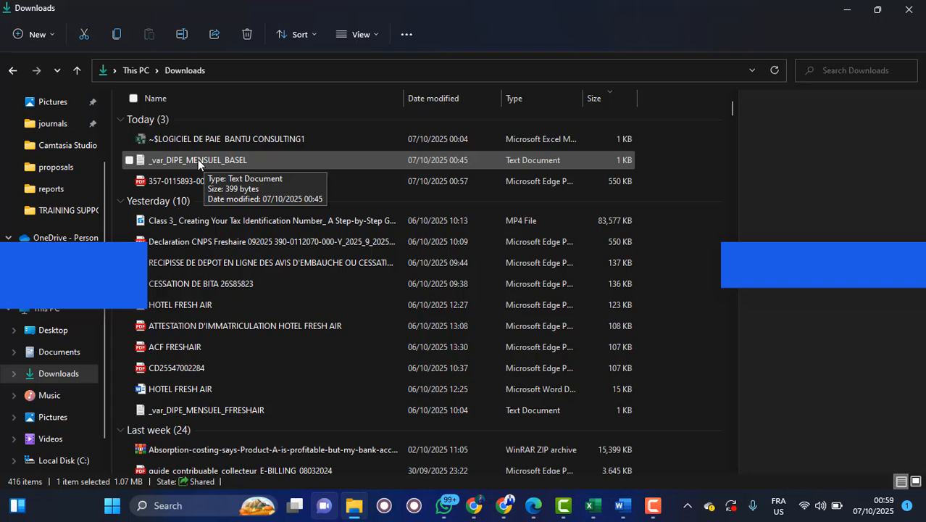
left_click(224, 165)
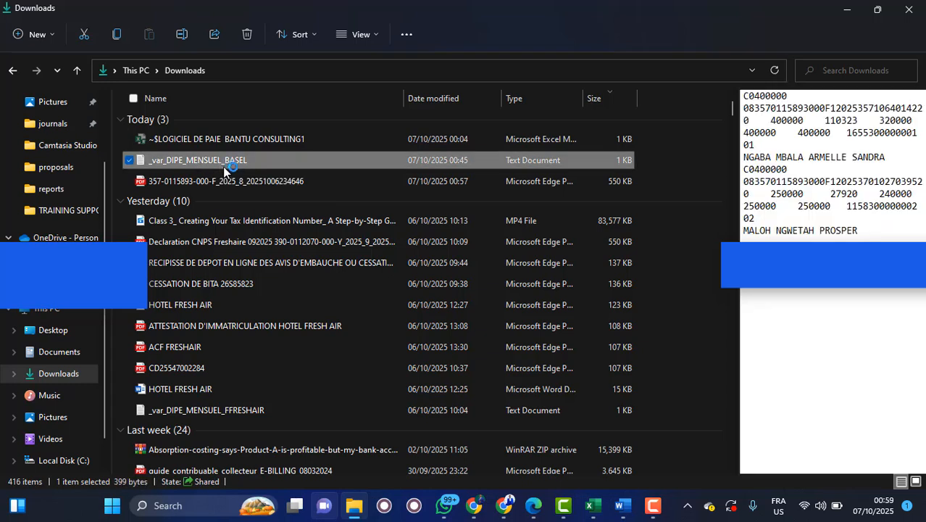
double_click(218, 162)
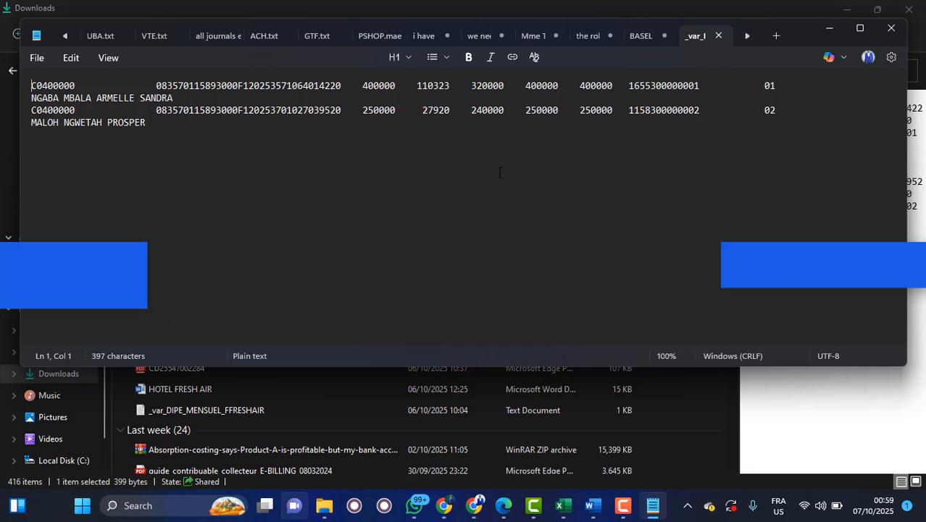
Set the month code to 09 at the start of the long number block in both employee records, save the file and minimise Notepad.
left_click(161, 85)
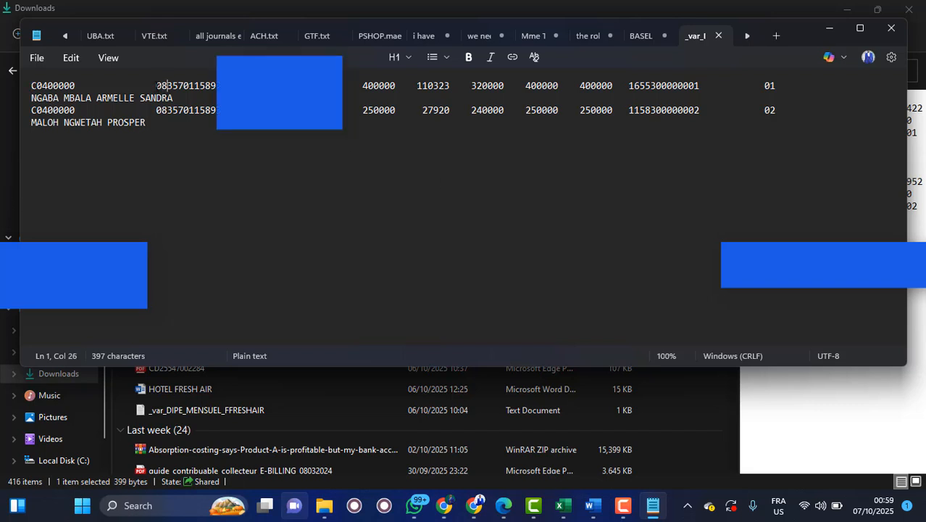
left_click_drag(167, 85, 155, 87)
type("09")
left_click(168, 110)
key("BackSpace")
type("9")
key("ctrl+s")
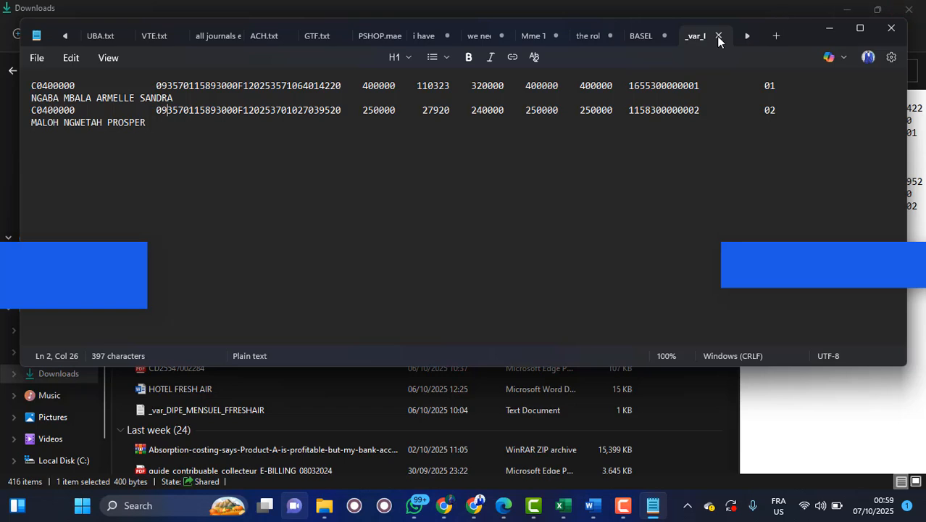
left_click(830, 29)
Switch to Chrome, return to the employer area and end the registered declaration to get back to the DIPE type form.
mouse_move(473, 511)
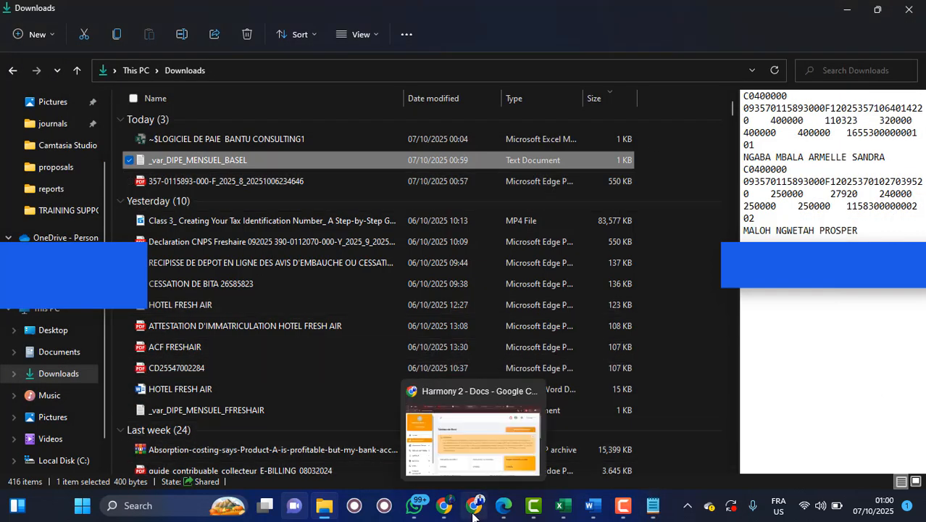
left_click(443, 505)
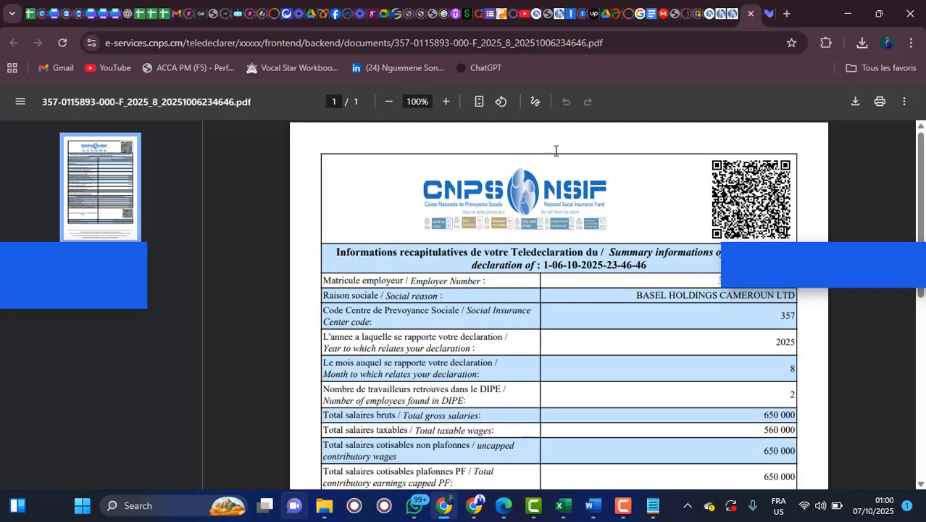
left_click(735, 18)
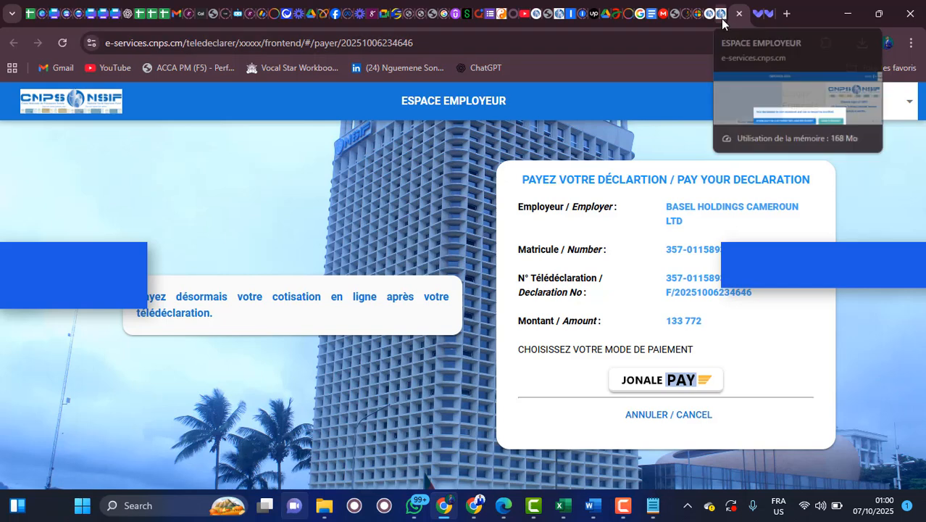
left_click(721, 20)
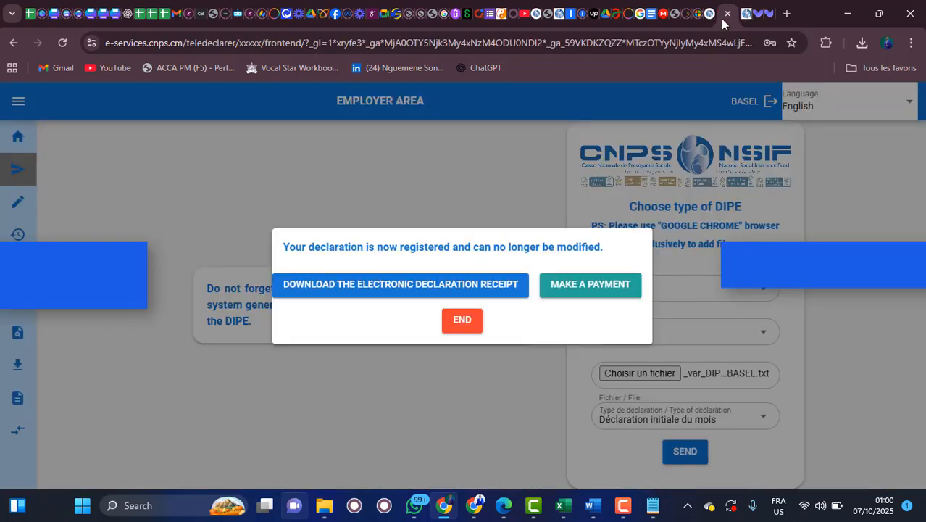
left_click(468, 328)
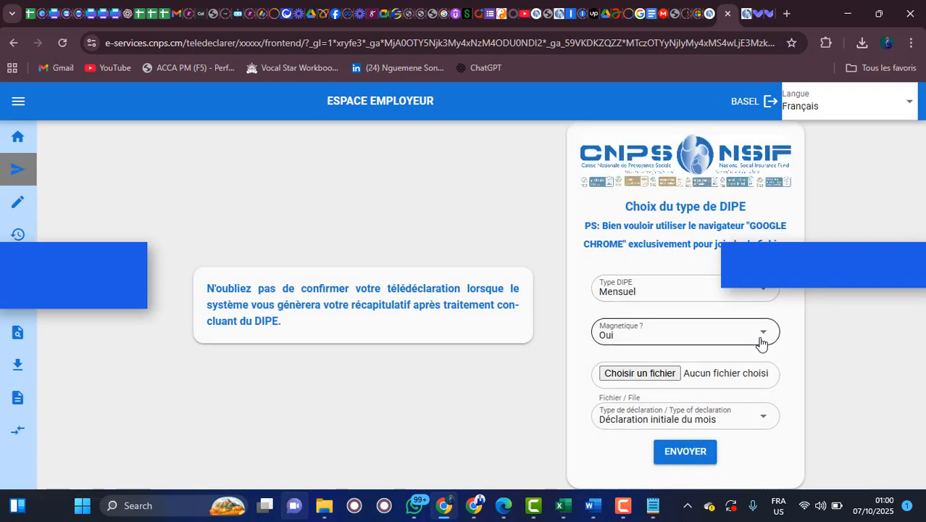
Attach _var_DIPE_MENSUEL_BASEL.txt to the monthly magnetic DIPE as the initial declaration of the month and send it.
left_click(650, 376)
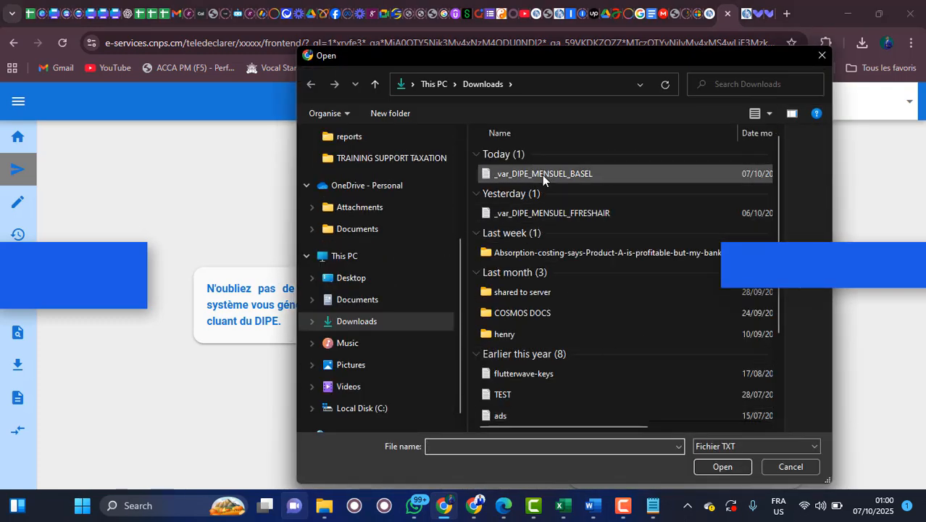
left_click(543, 174)
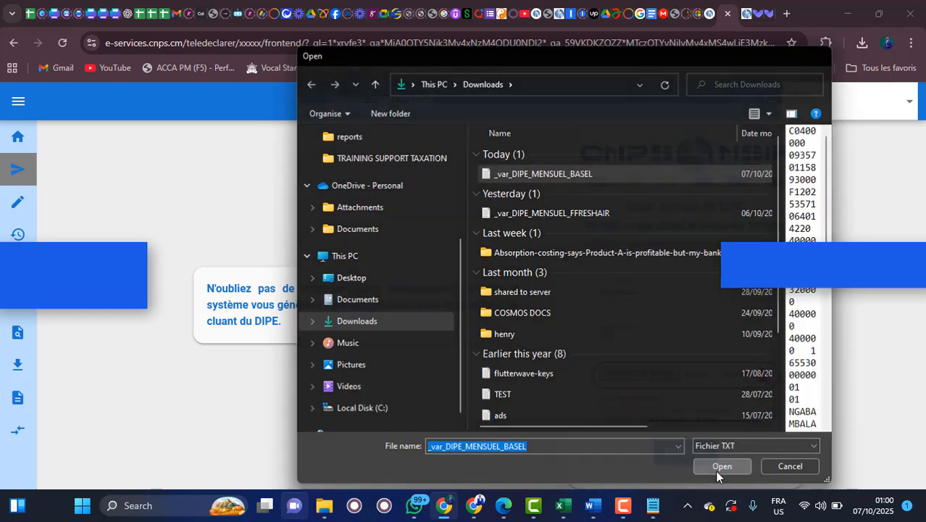
left_click(715, 468)
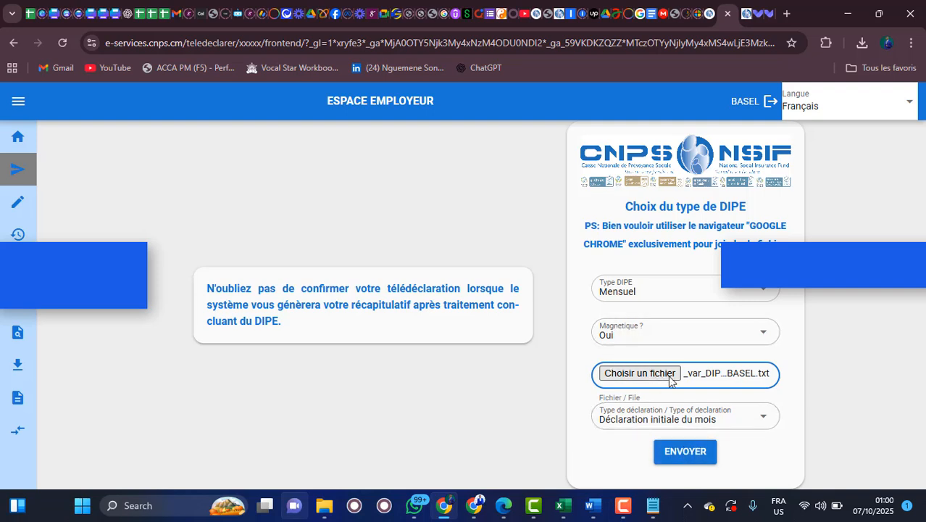
left_click(697, 452)
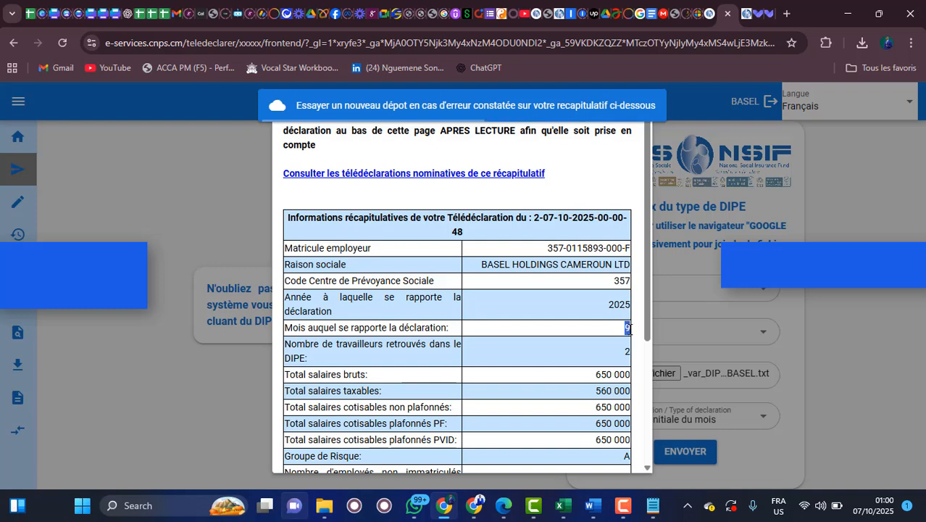
Review the new summary's declaration month, PF, PVID and RP amounts, late penalty and total to pay.
scroll(512, 383, "down", 3)
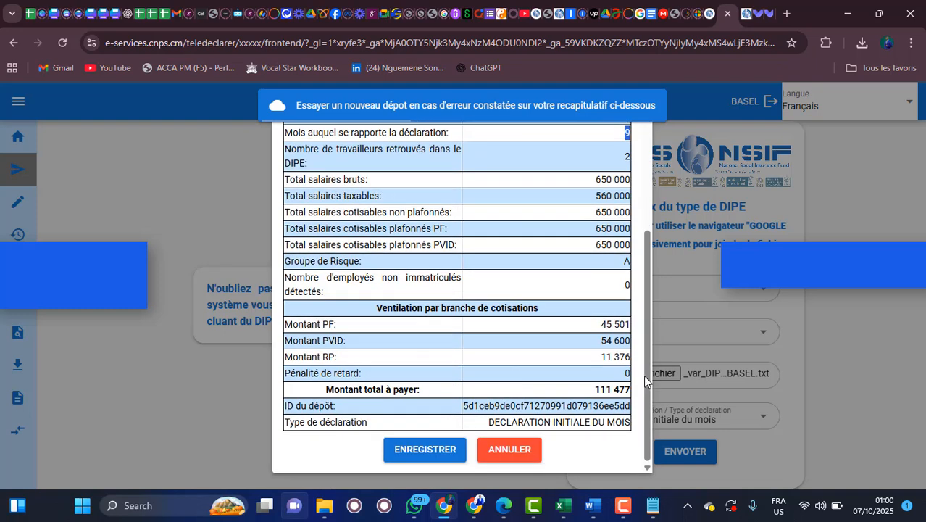
left_click_drag(630, 374, 607, 377)
left_click(605, 324)
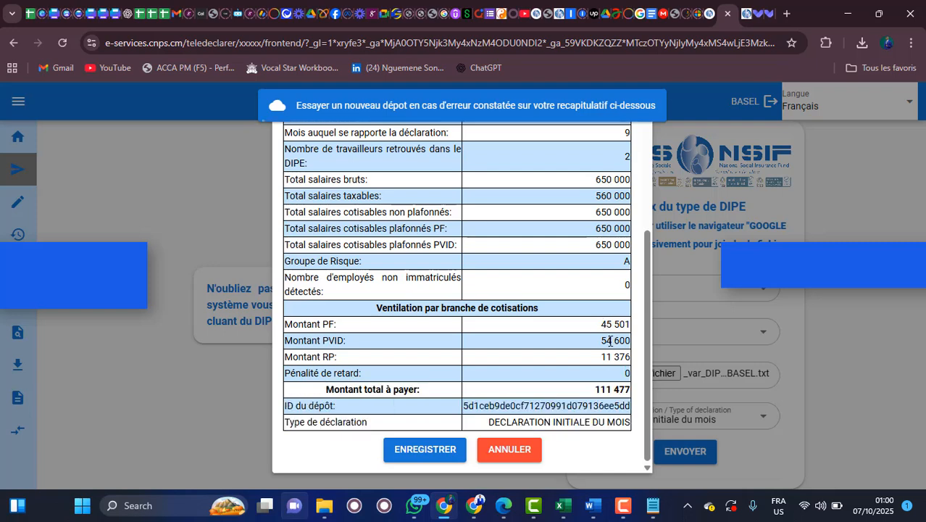
left_click_drag(609, 340, 628, 356)
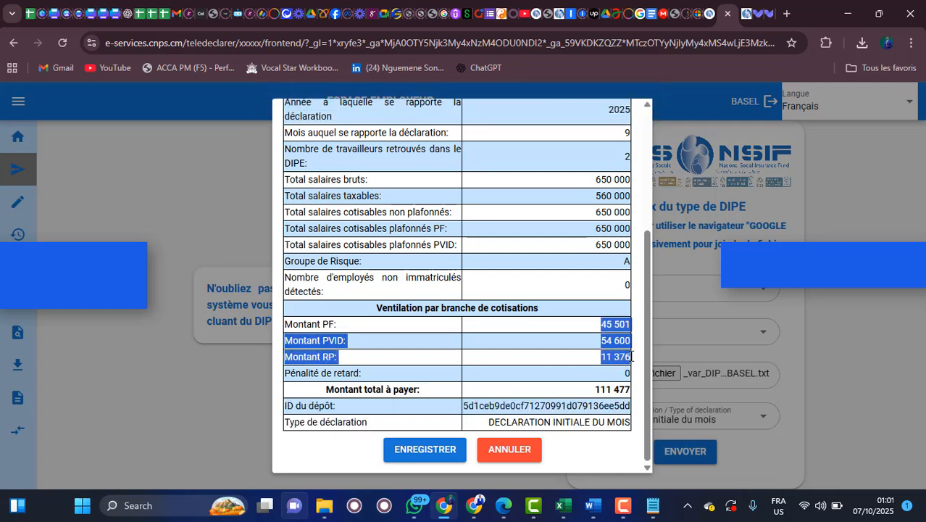
left_click(574, 351)
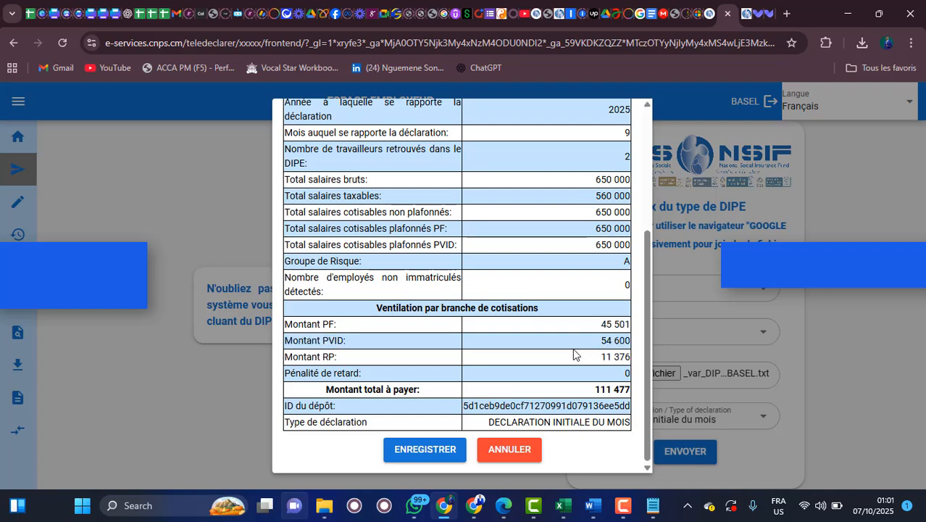
Save the reviewed September declaration and download its electronic declaration receipt.
left_click(425, 448)
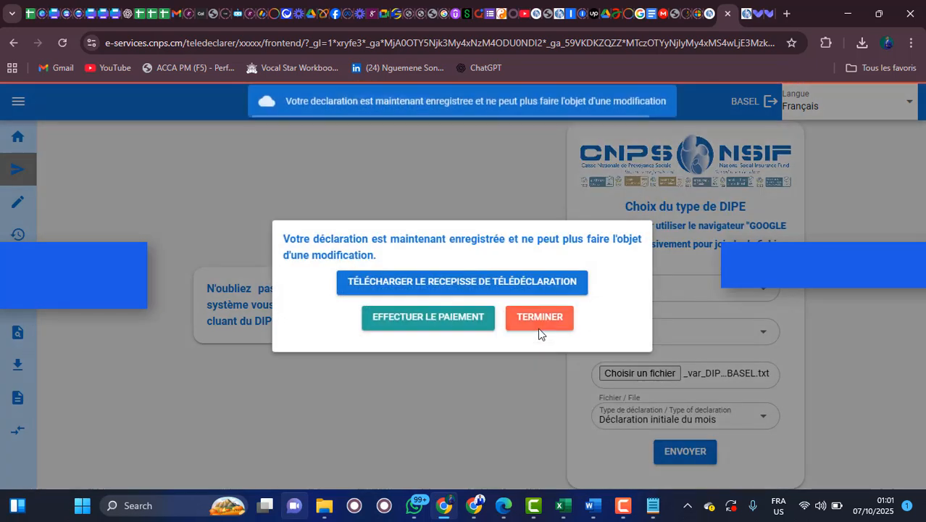
left_click(498, 283)
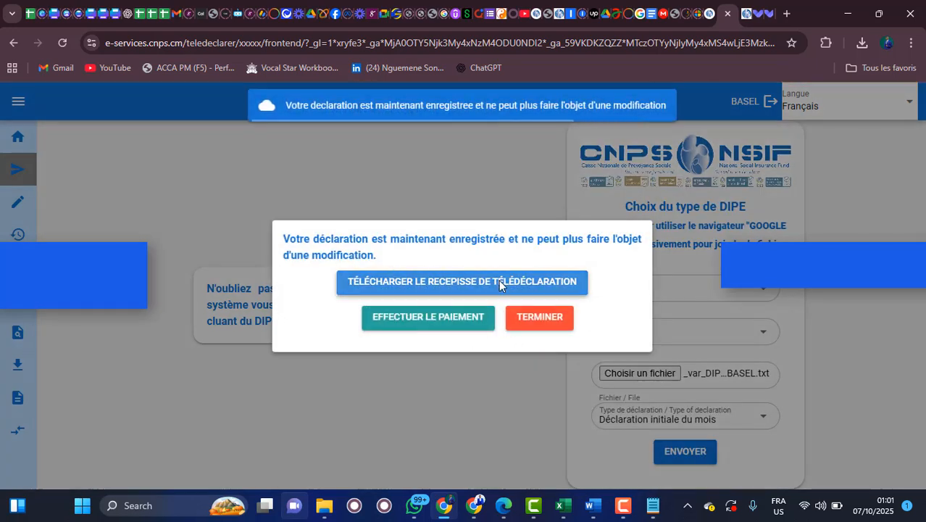